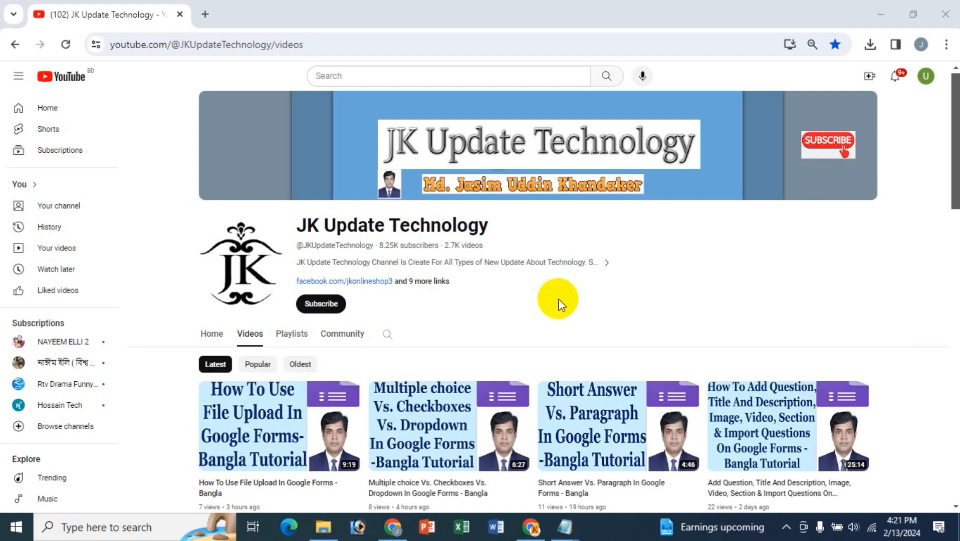
Search Google for "google forms" in a new browser tab
left_click(206, 15)
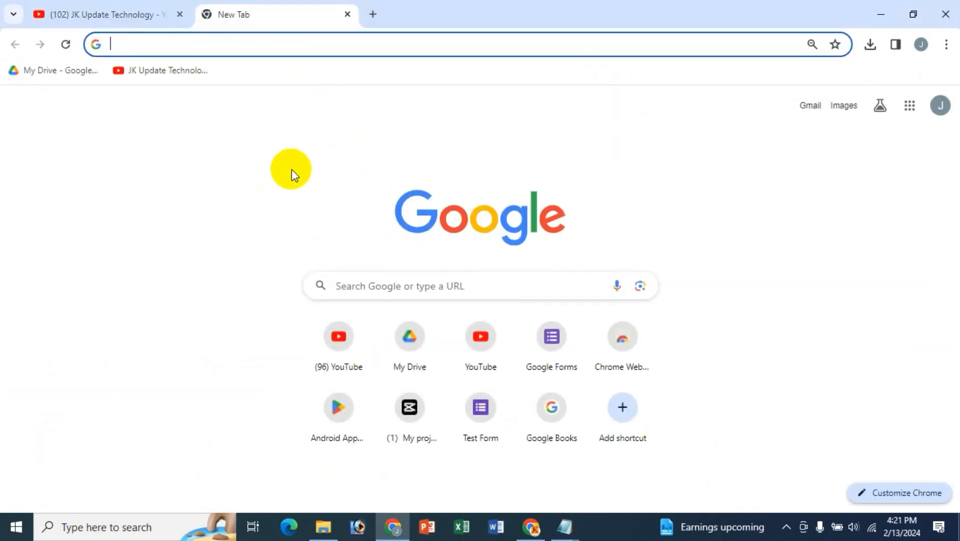
type("f")
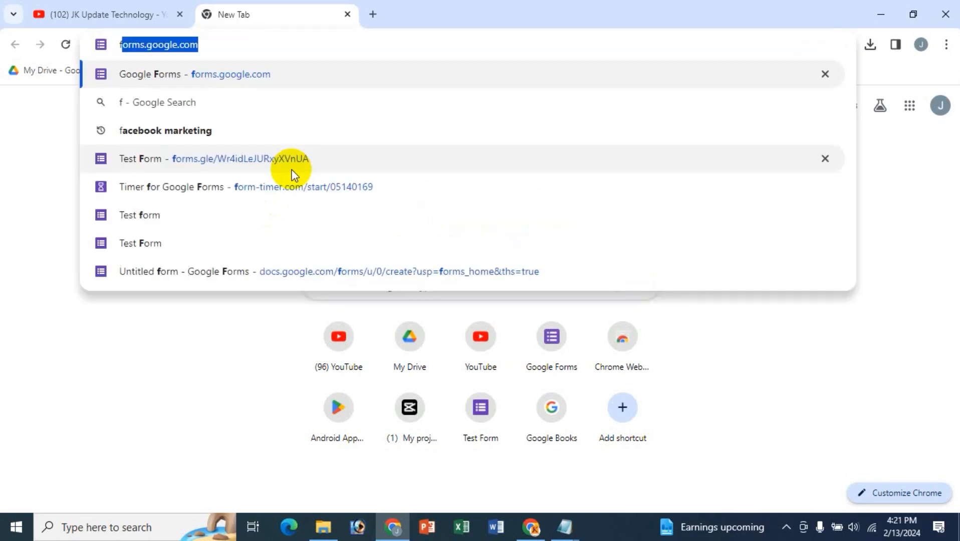
key("BackSpace")
key("BackSpace")
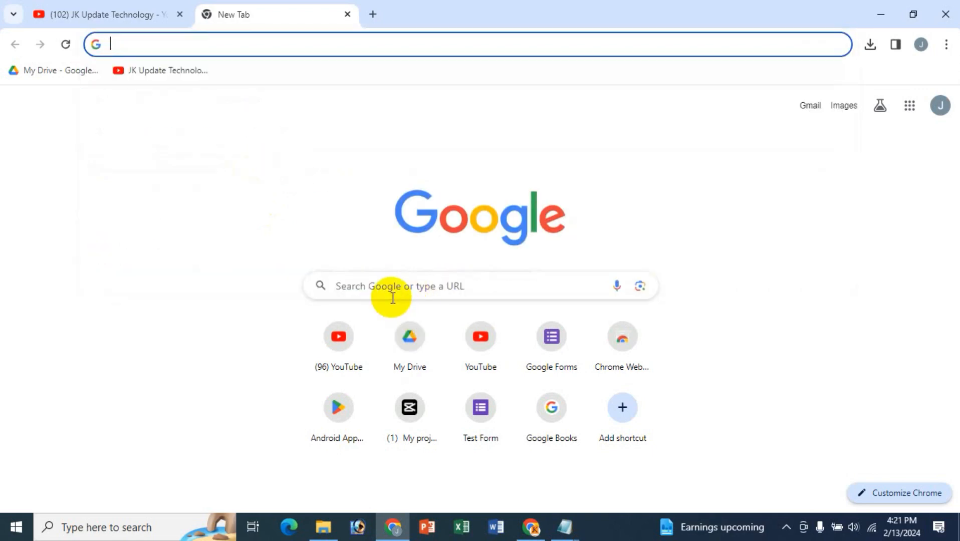
left_click(370, 284)
type("google forms")
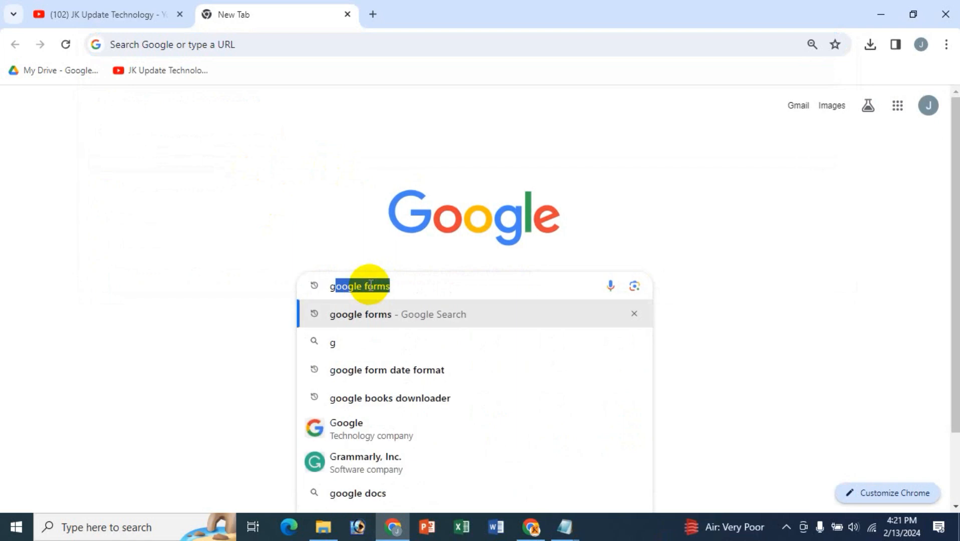
key("Return")
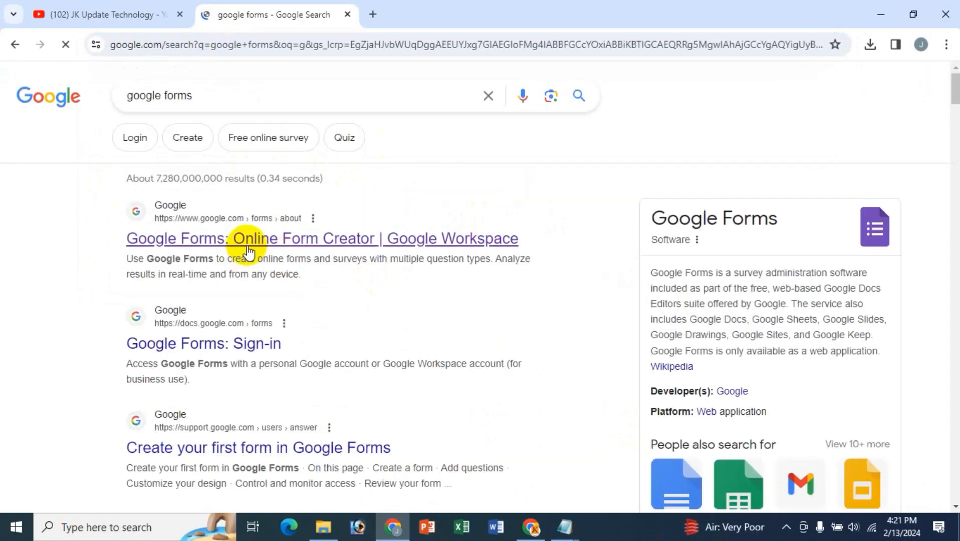
Replace the search tab with a new one, open Forms from the Google apps, and create a blank form
left_click(372, 15)
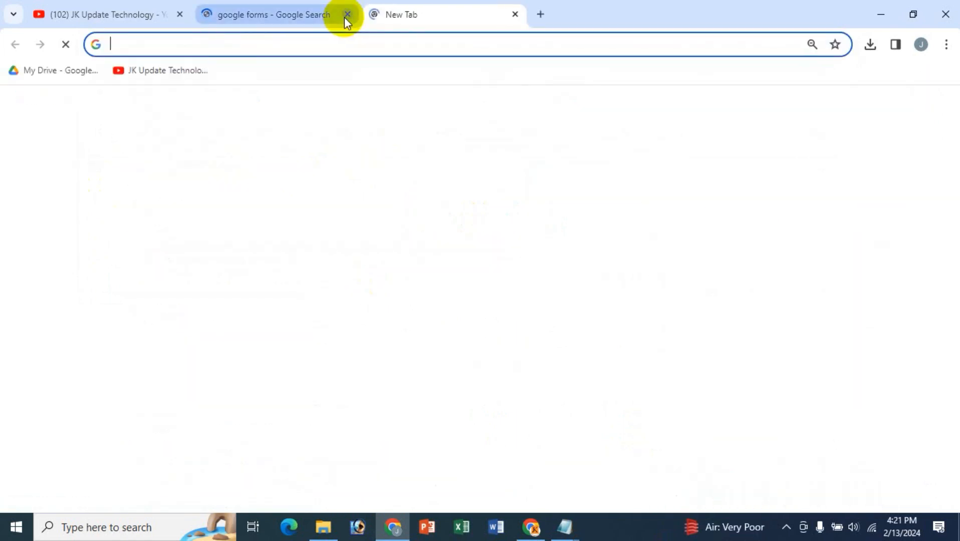
left_click(347, 14)
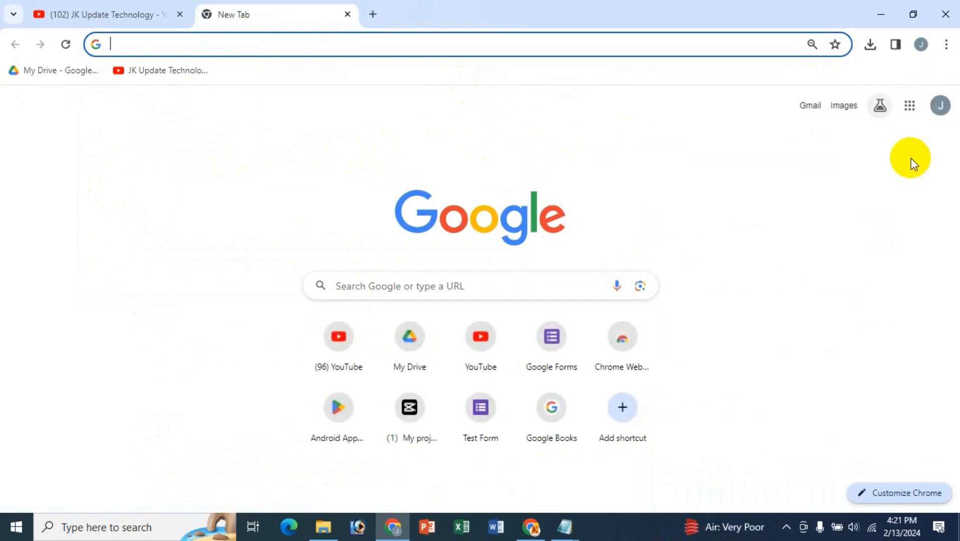
left_click(911, 107)
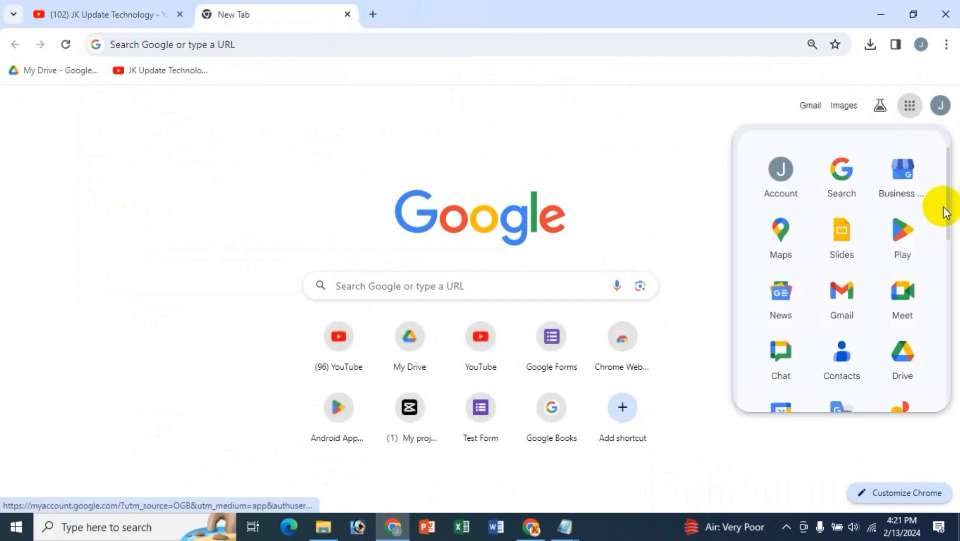
scroll(934, 213, "down", 8)
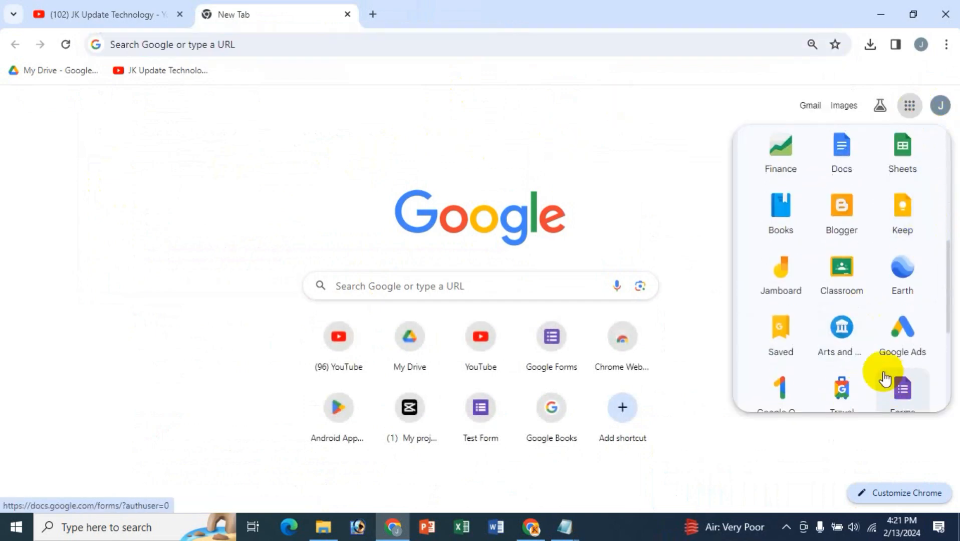
scroll(885, 380, "down", 3)
left_click(902, 325)
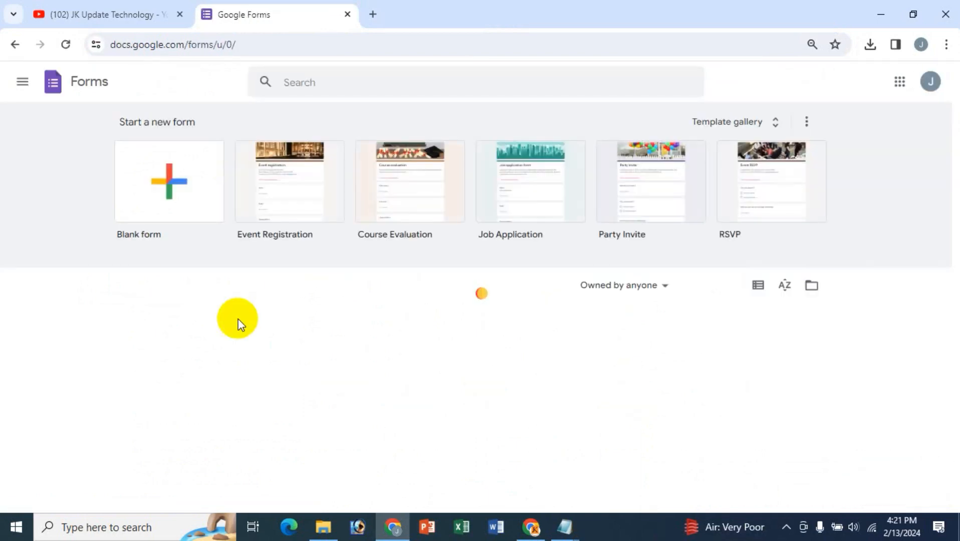
left_click(153, 183)
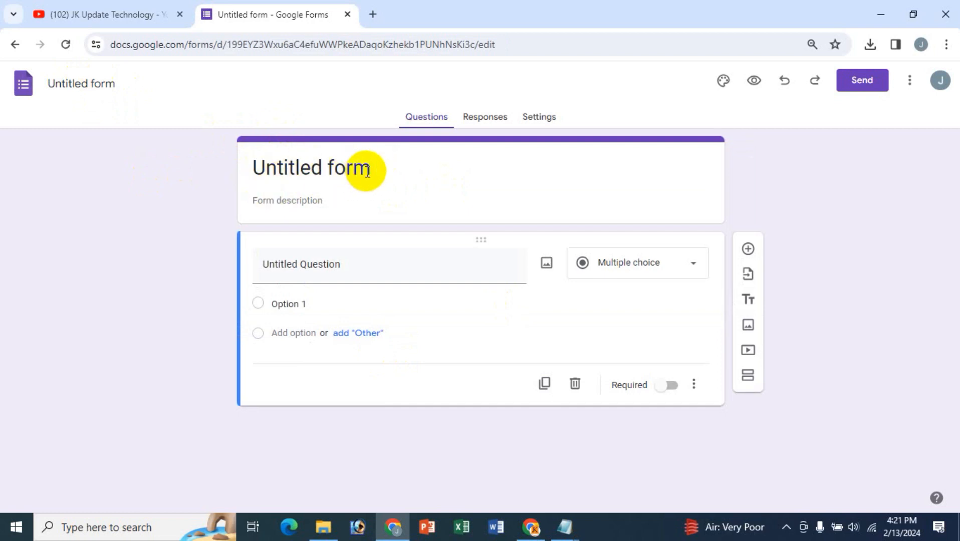
Copy "Linear Scale Question" from the Notepad notes and use it as both the form title and the form's file name
mouse_move(565, 526)
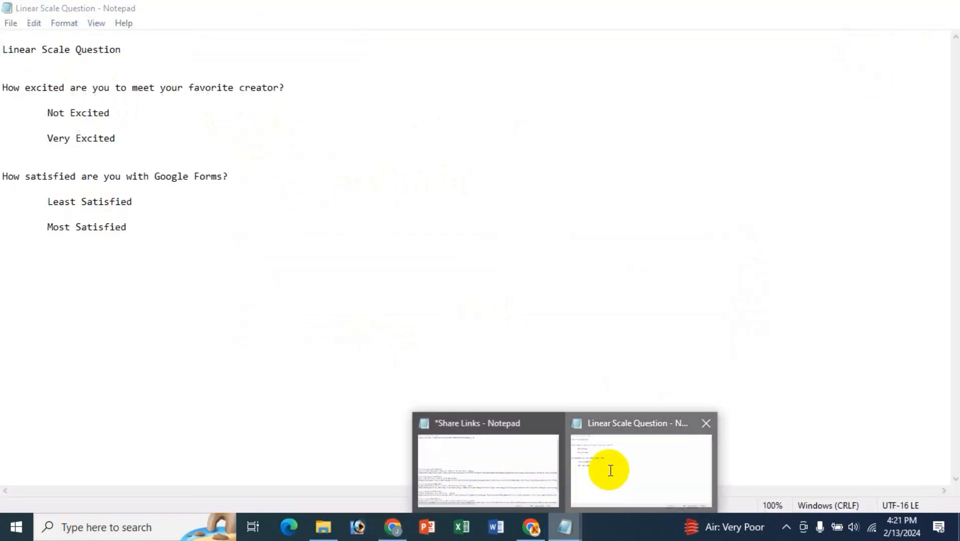
left_click(606, 474)
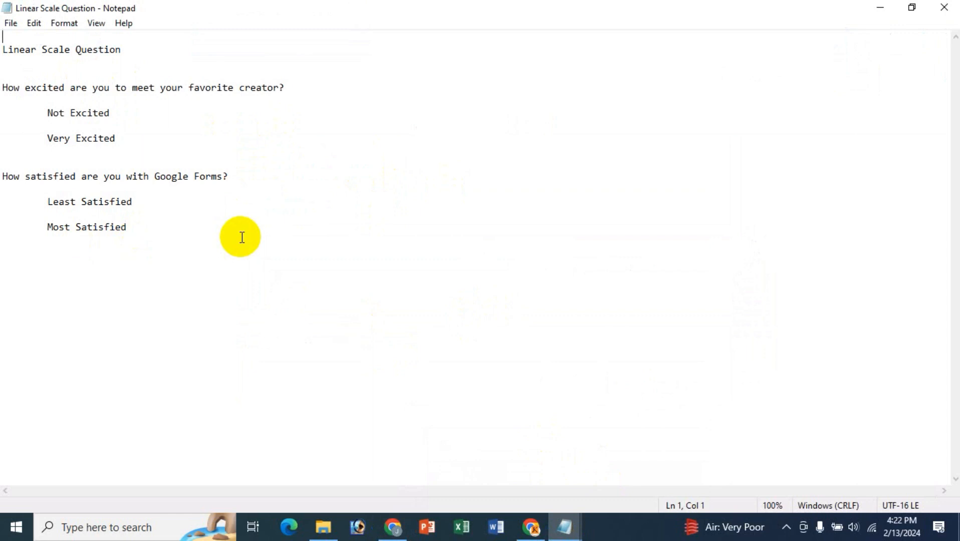
key("shift+End")
key("ctrl+c")
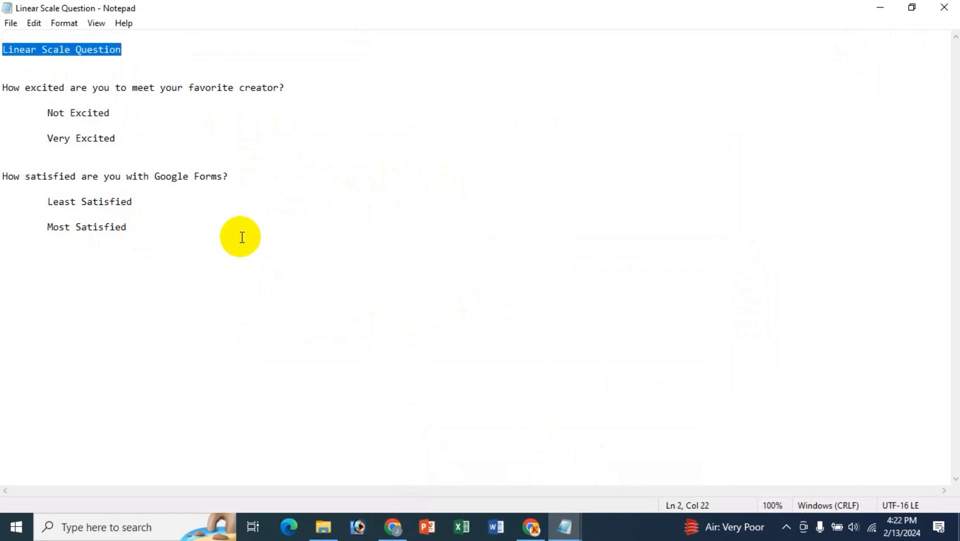
left_click(393, 527)
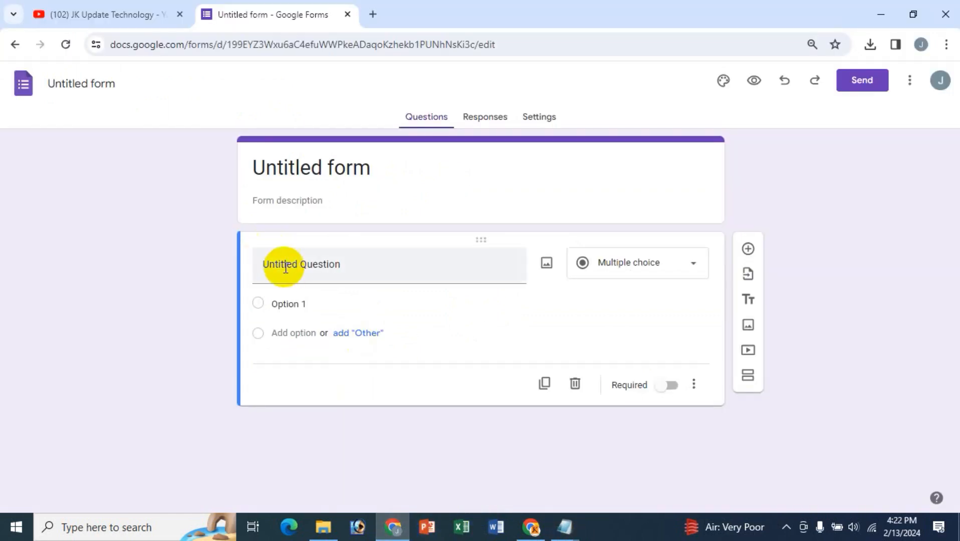
left_click_drag(370, 173, 187, 163)
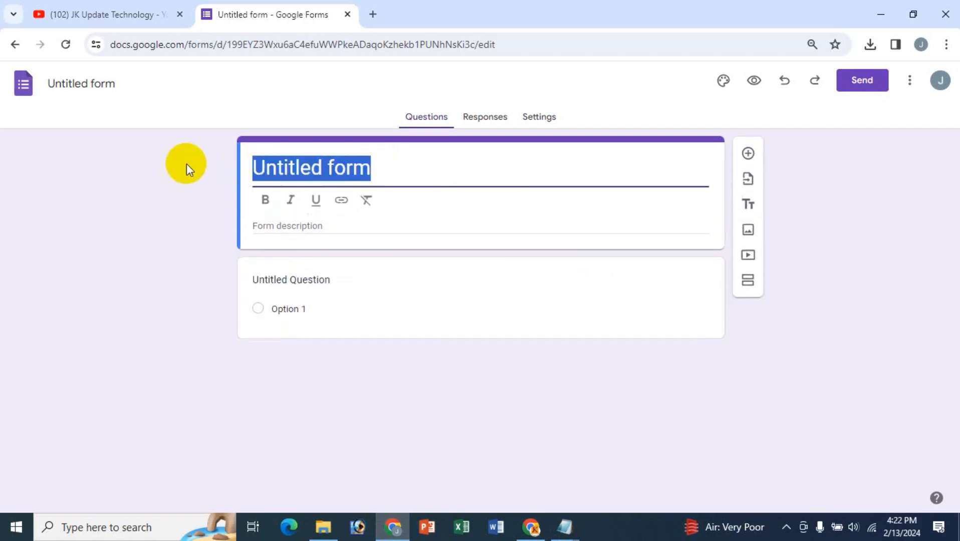
key("ctrl+v")
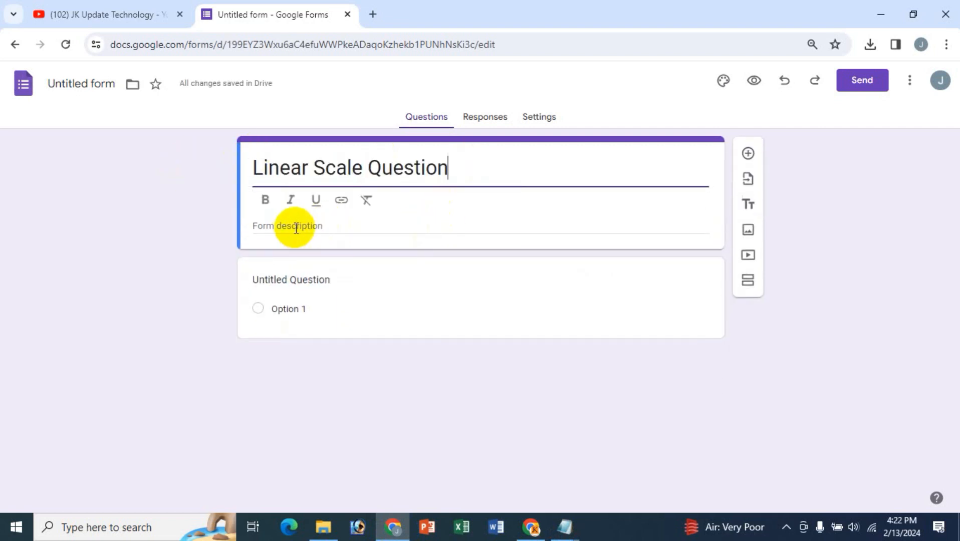
left_click(63, 83)
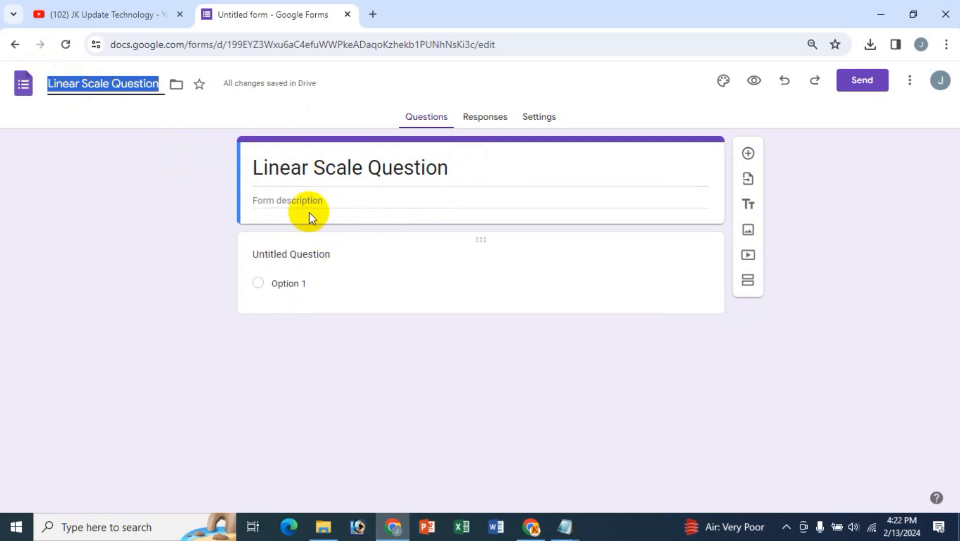
Make the form title "Linear Scale Question" bold, leaving it without a link
left_click(303, 167)
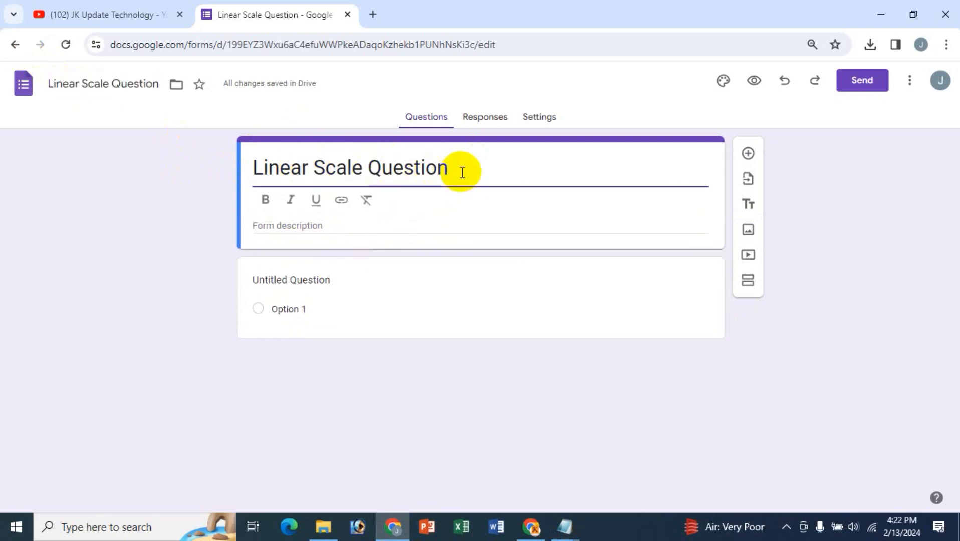
left_click_drag(462, 172, 254, 168)
left_click(265, 200)
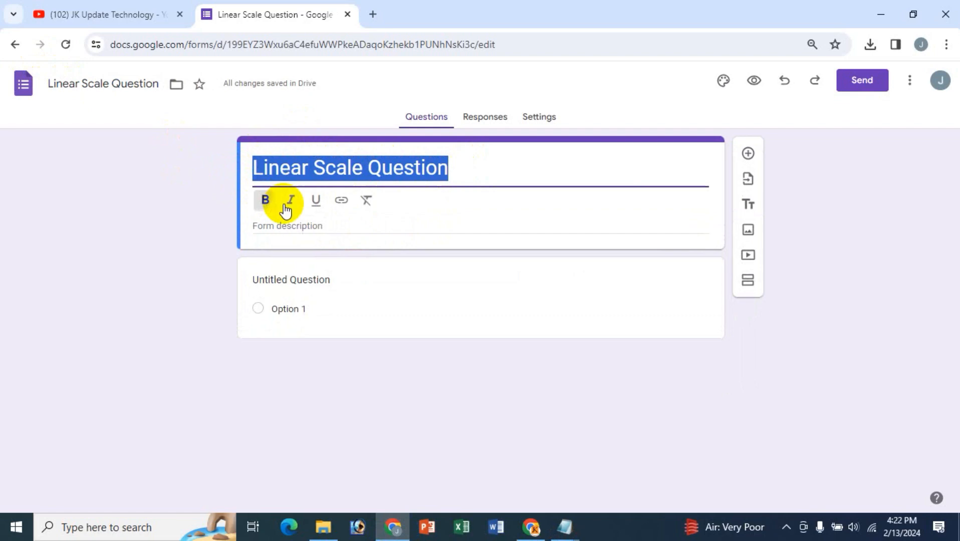
left_click(343, 201)
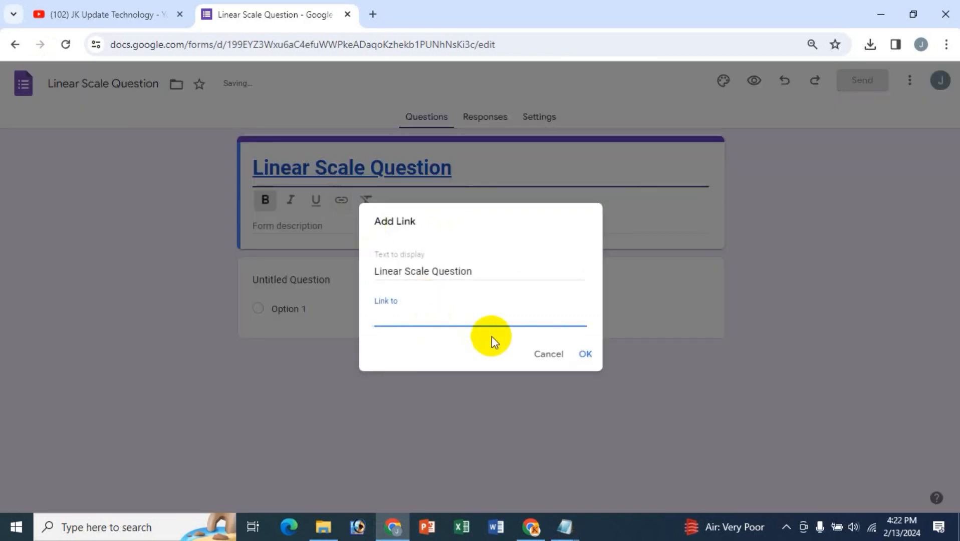
left_click(542, 355)
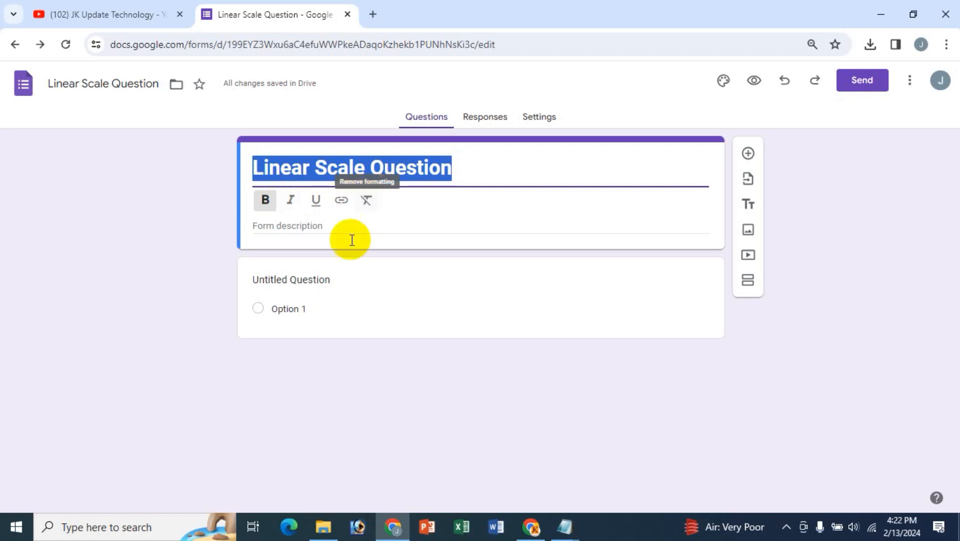
Enter "sd sdffs sfdf" as the form description and activate the untitled question for editing
left_click(301, 225)
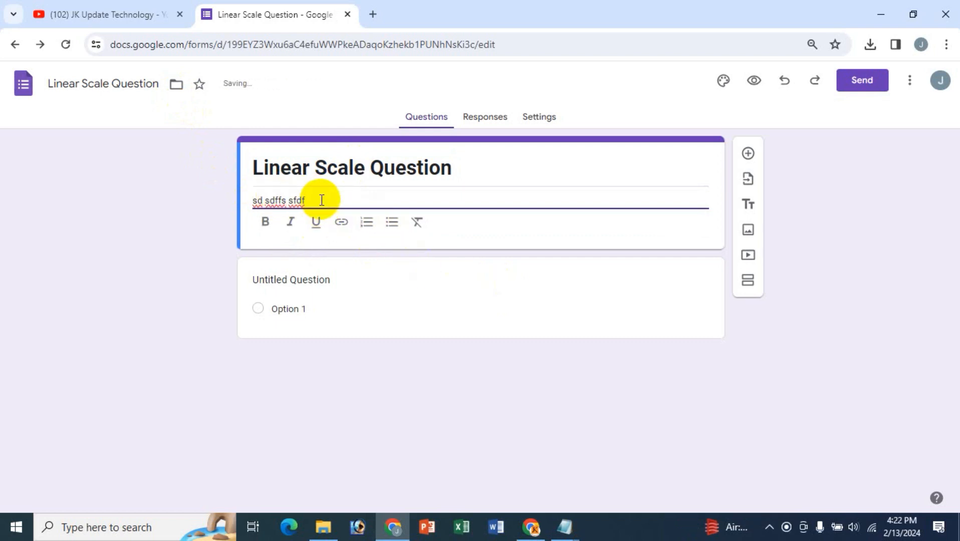
left_click_drag(322, 202, 258, 201)
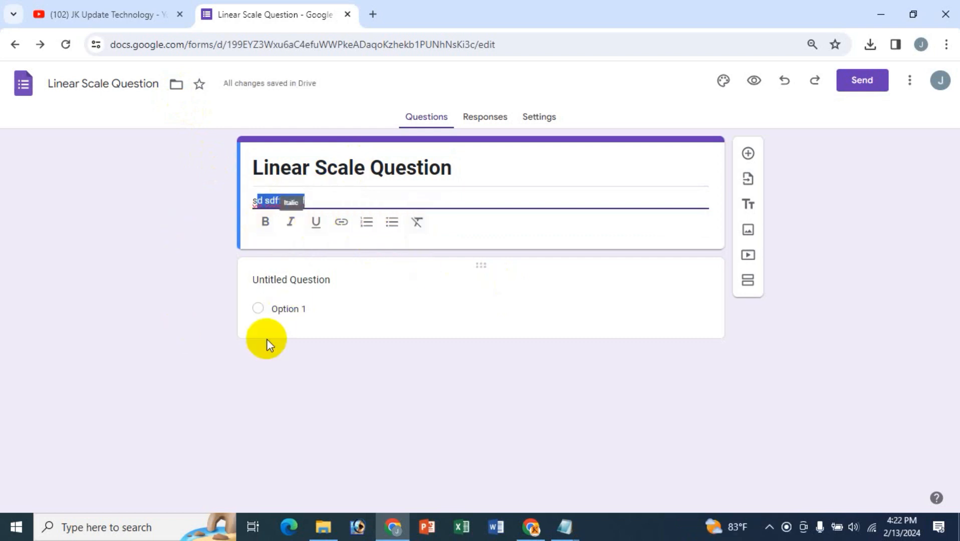
left_click(272, 279)
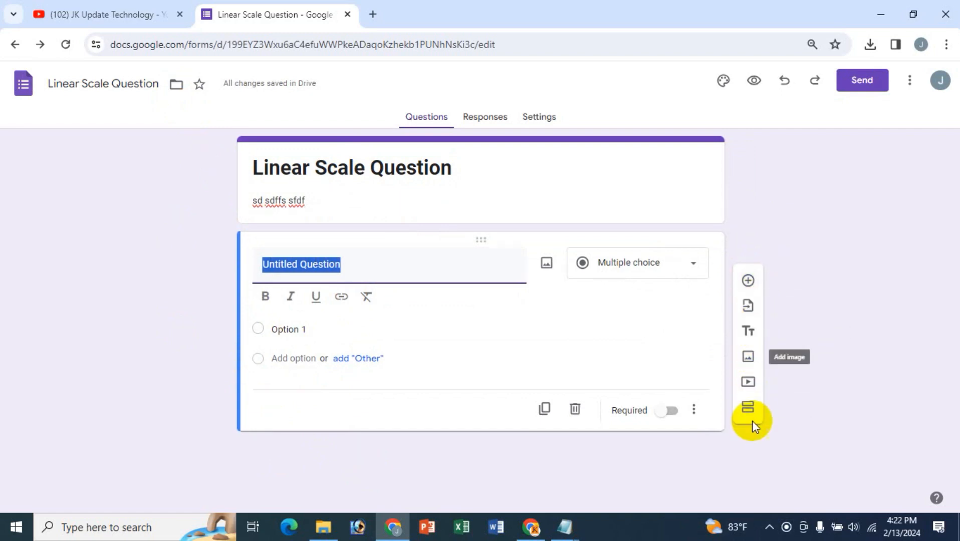
Review the question types available for the untitled question and the Google Forms tutorials on the YouTube channel's videos page
left_click(140, 7)
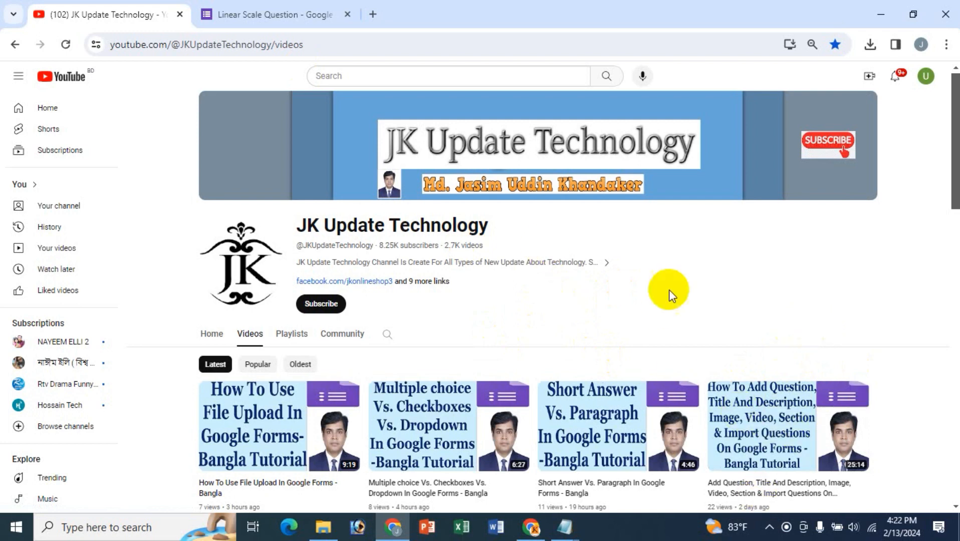
left_click(279, 14)
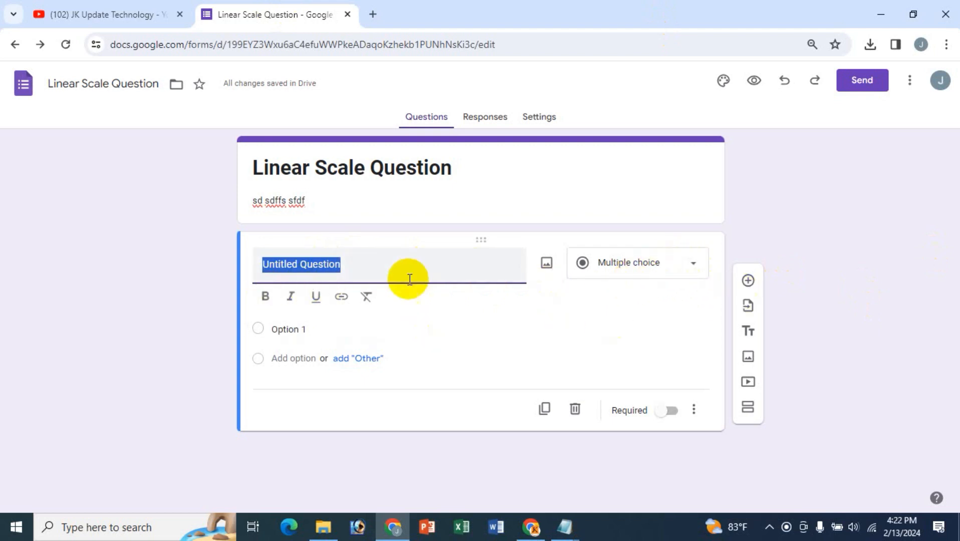
left_click(691, 272)
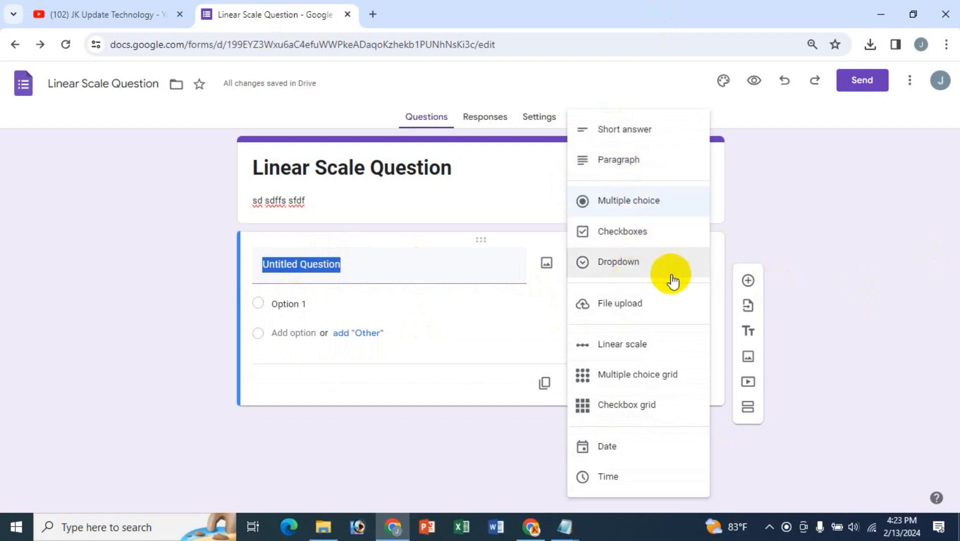
left_click(140, 10)
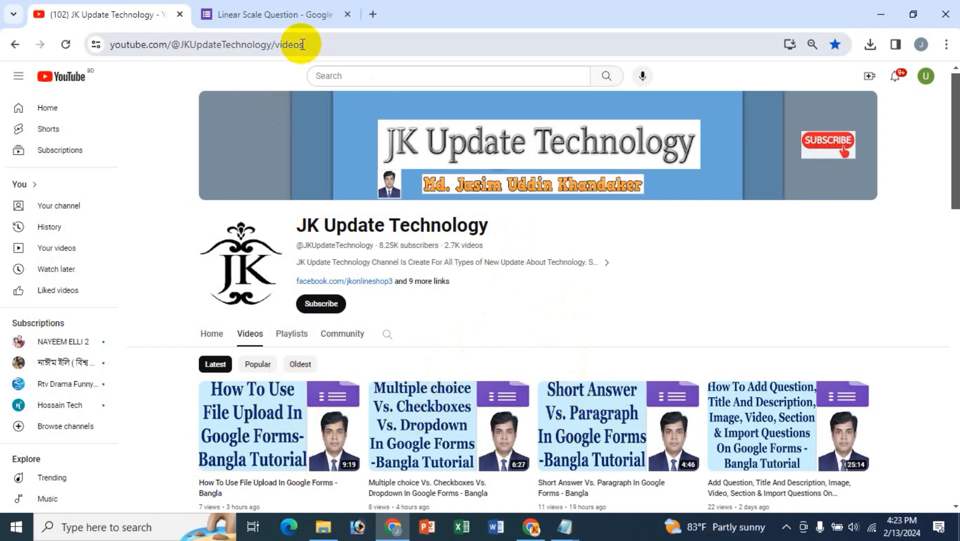
scroll(835, 295, "down", 3)
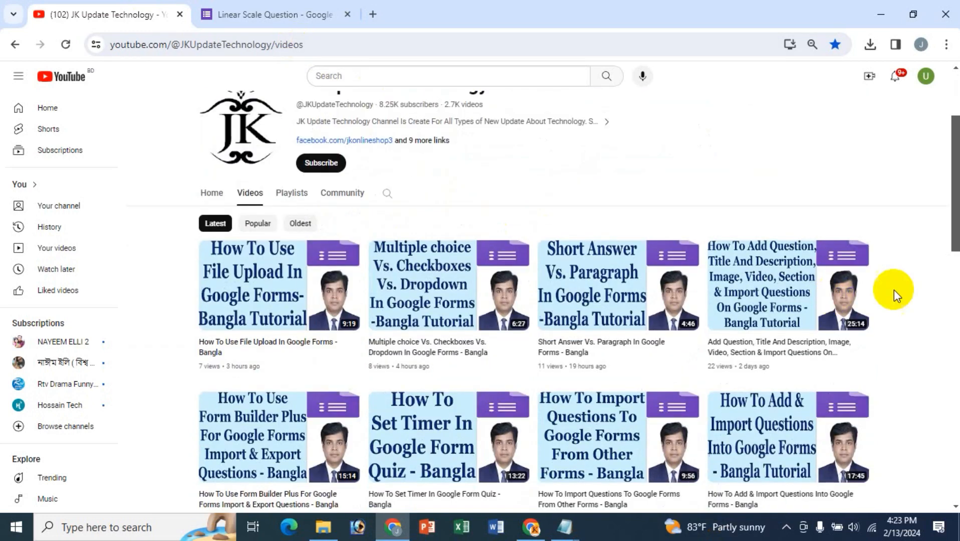
scroll(396, 350, "down", 1)
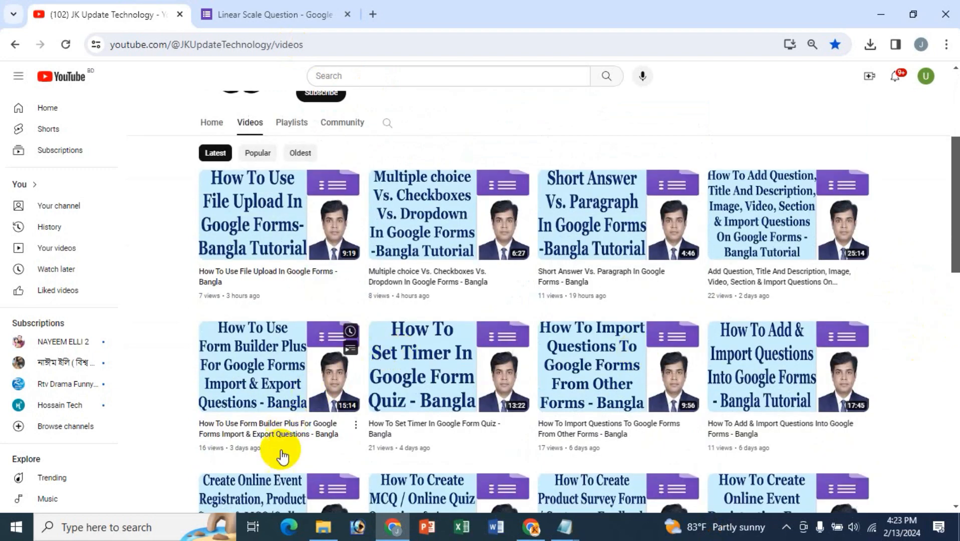
scroll(750, 438, "down", 1)
scroll(743, 213, "up", 4)
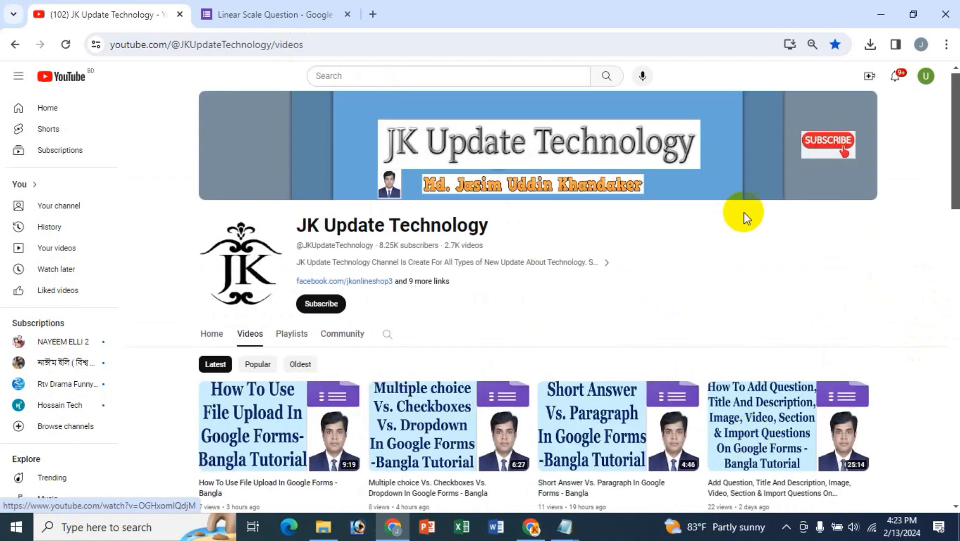
left_click(277, 9)
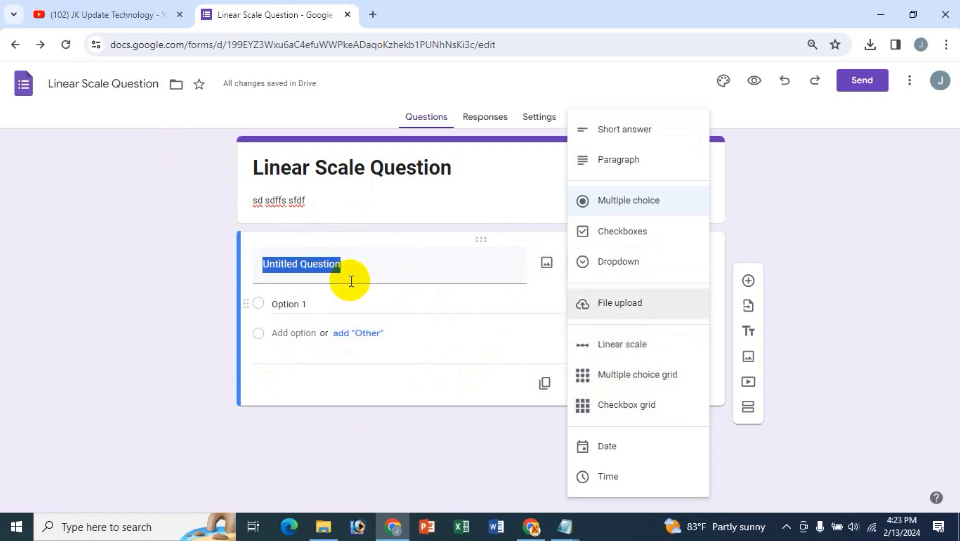
Copy "How excited are you to meet your favorite creator?" from the Notepad notes and use it as the untitled question's text
left_click(375, 274)
left_click(565, 527)
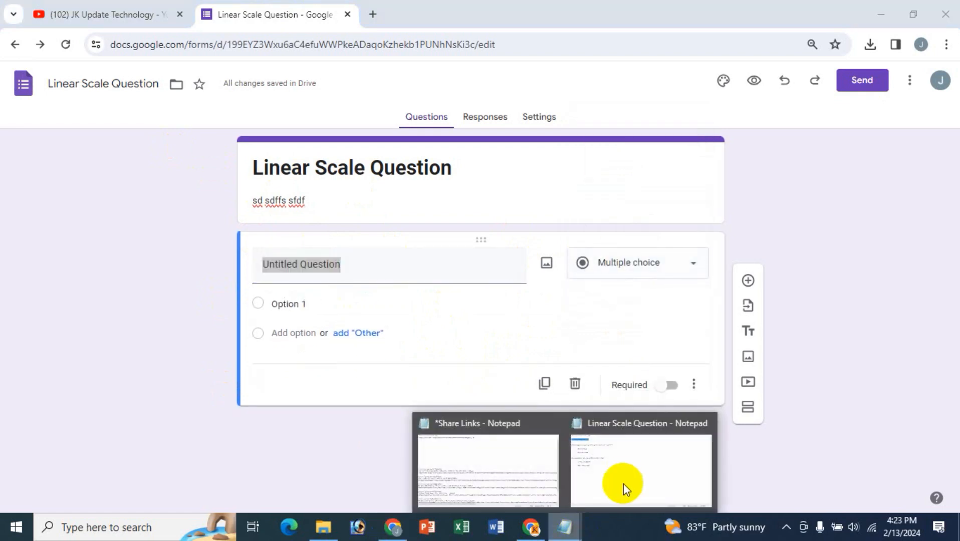
left_click(624, 484)
left_click(43, 72)
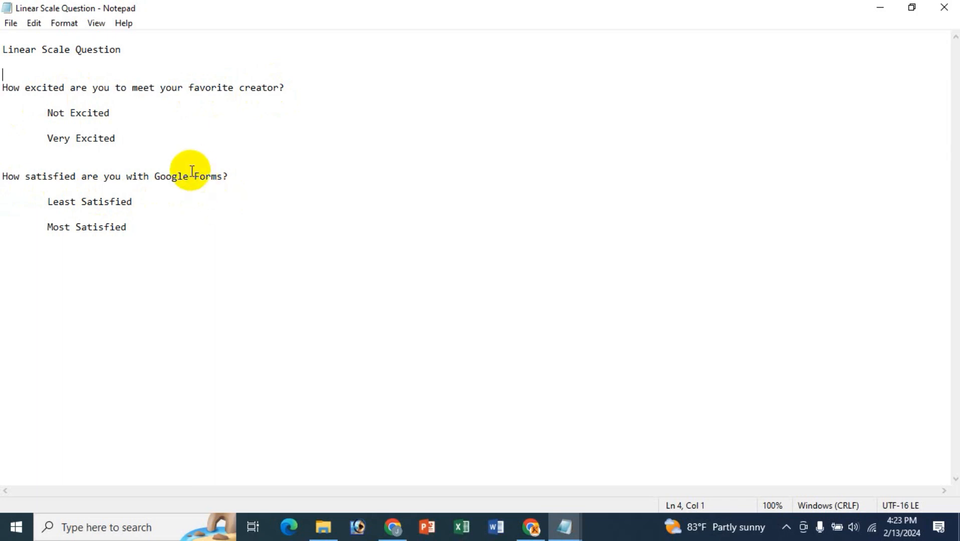
left_click_drag(4, 77, 306, 91)
key("ctrl+c")
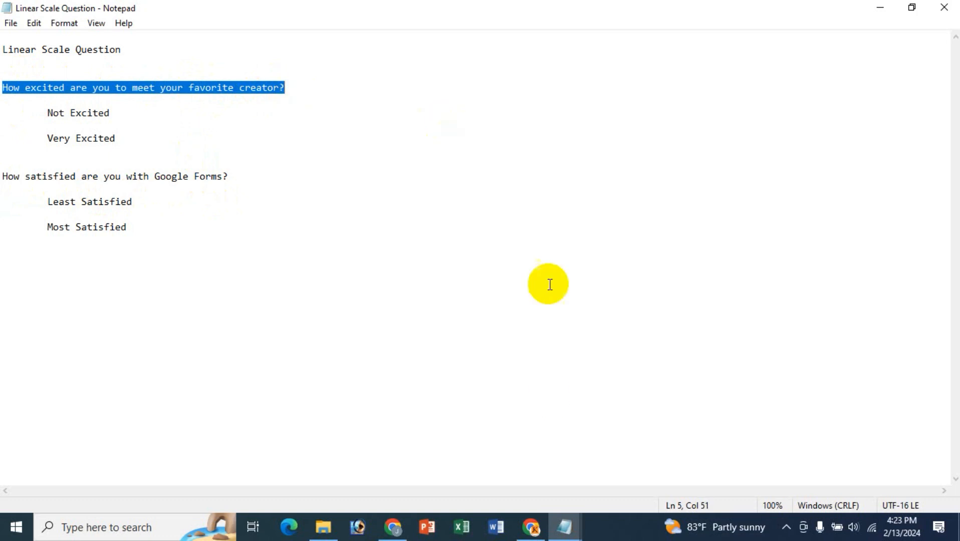
left_click(392, 528)
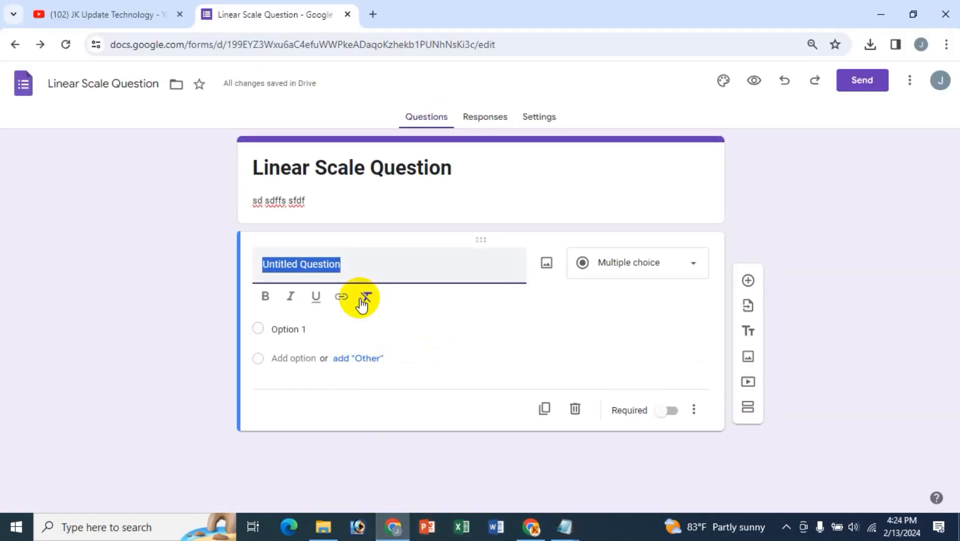
key("BackSpace")
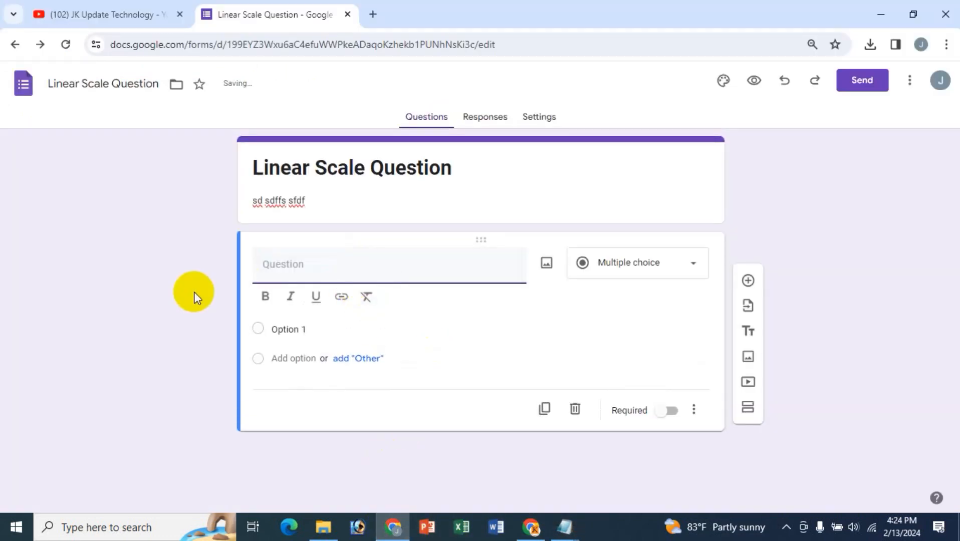
key("ctrl+v")
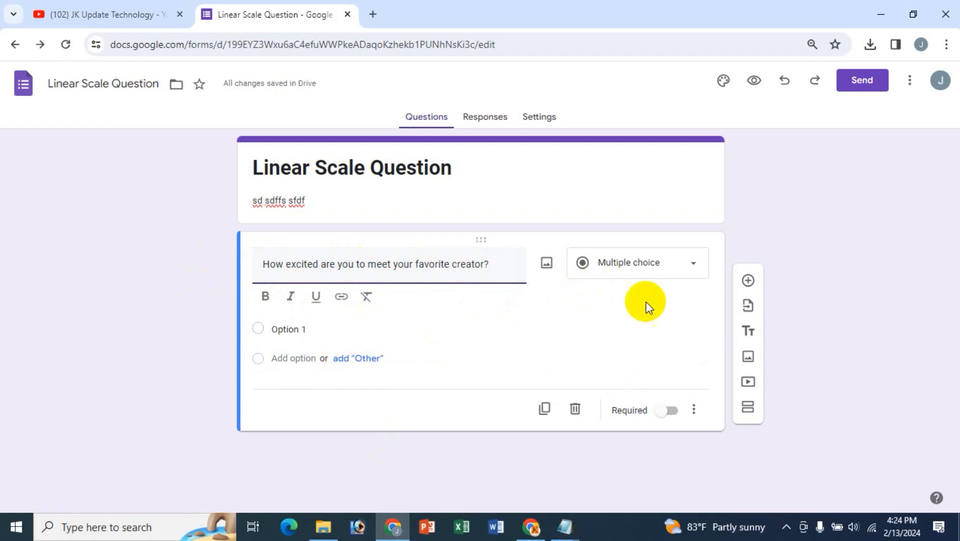
Change the favorite creator question to a linear scale running from 1 to 5
left_click(695, 272)
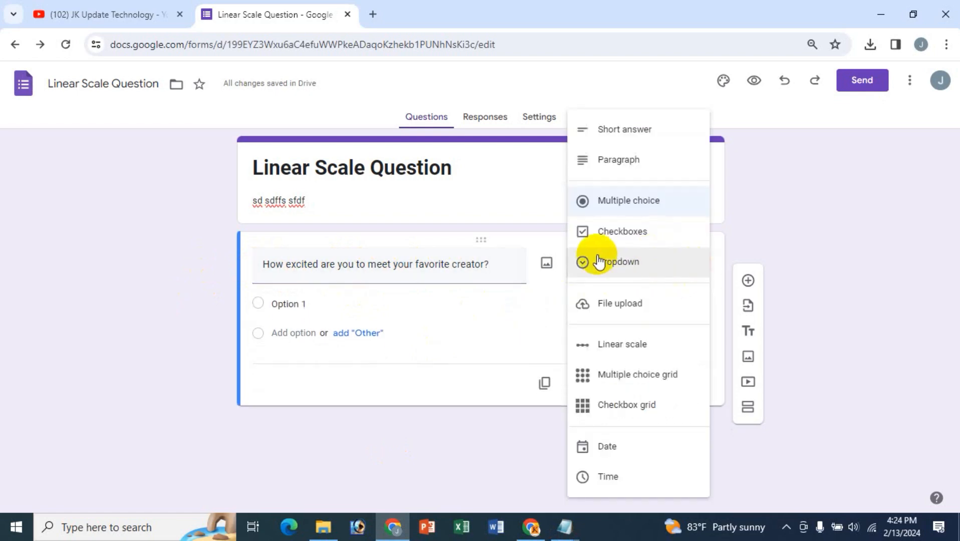
left_click(622, 346)
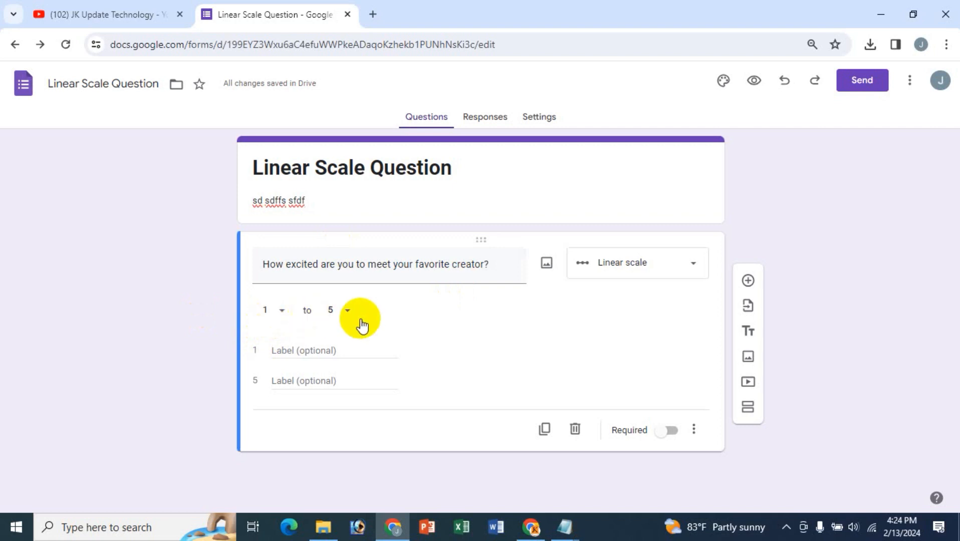
left_click(283, 315)
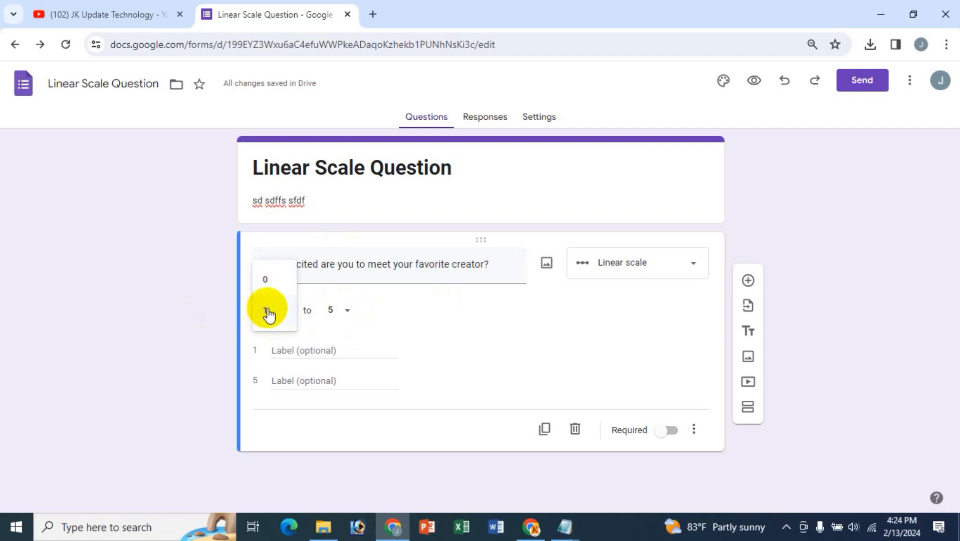
left_click(267, 313)
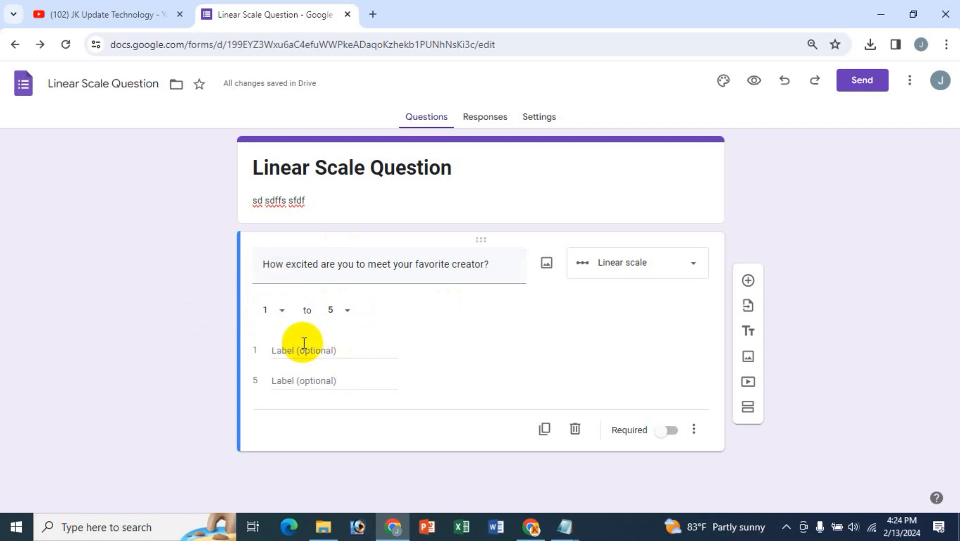
left_click(347, 311)
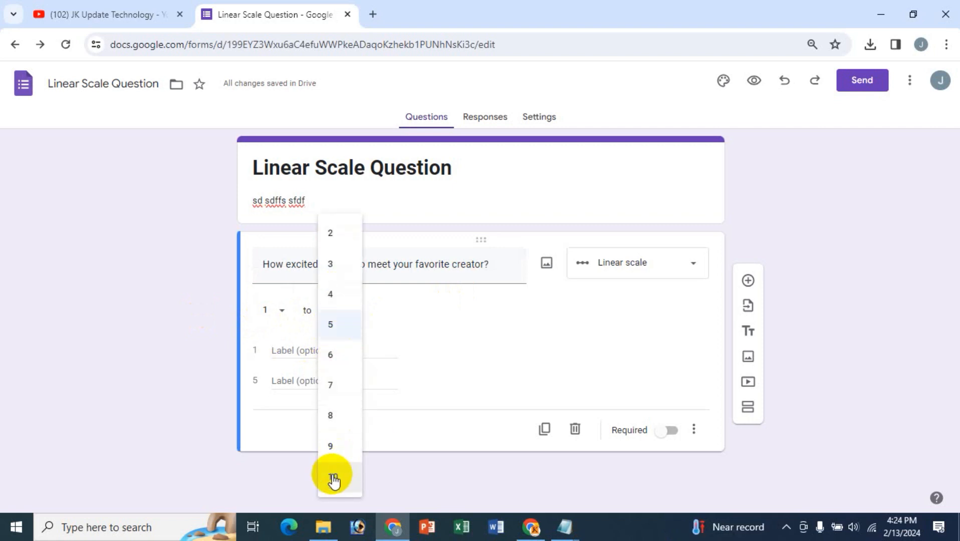
left_click(332, 326)
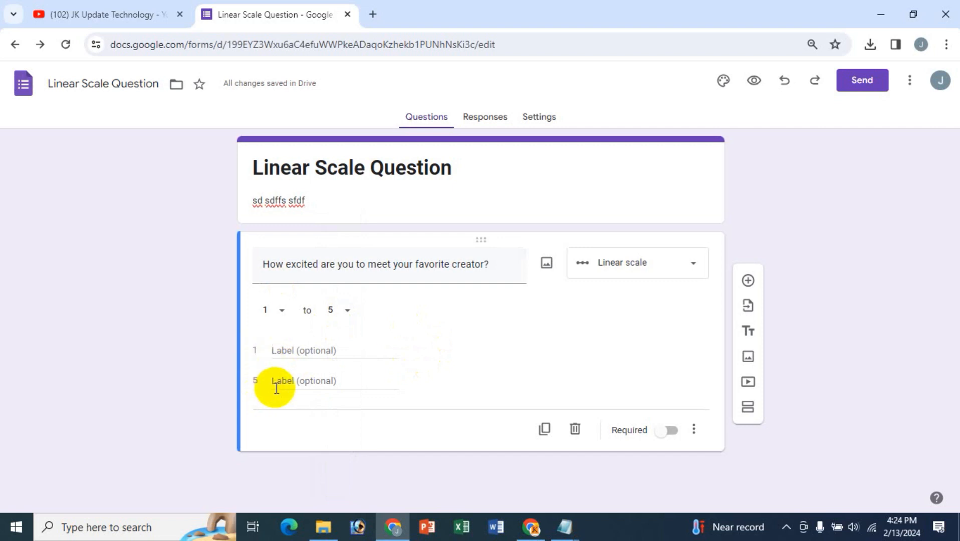
Label scale value 1 "Not Excited", copying the text from the Notepad notes
left_click(280, 352)
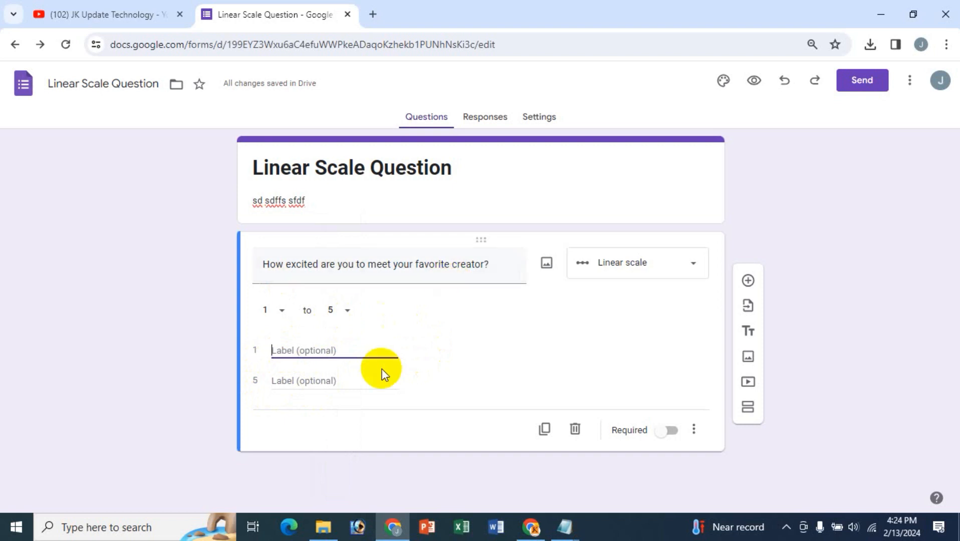
left_click(565, 527)
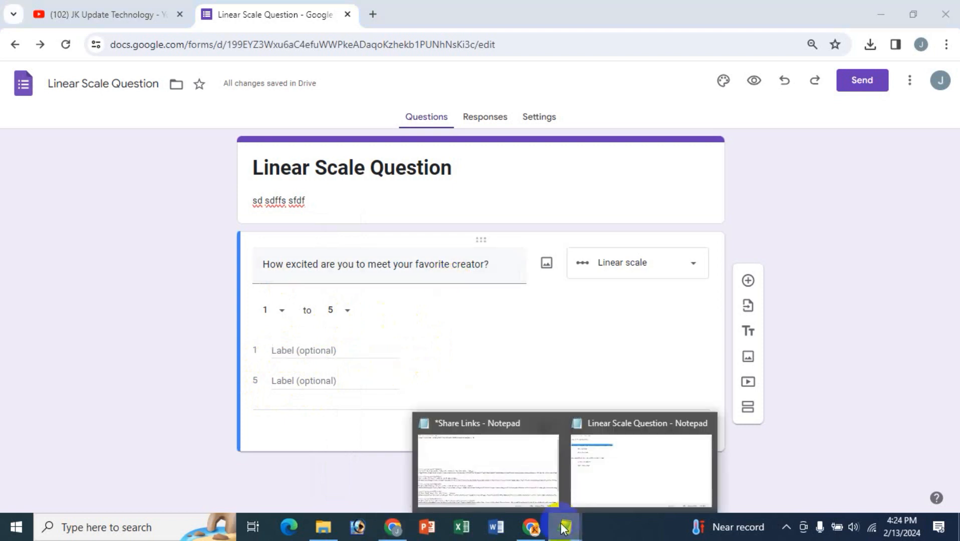
left_click(650, 458)
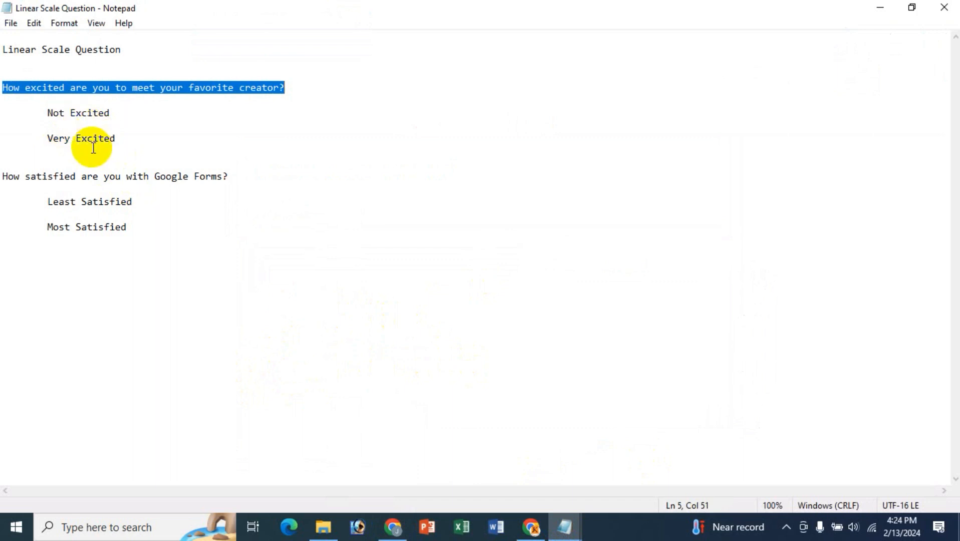
left_click_drag(47, 113, 116, 113)
key("ctrl+c")
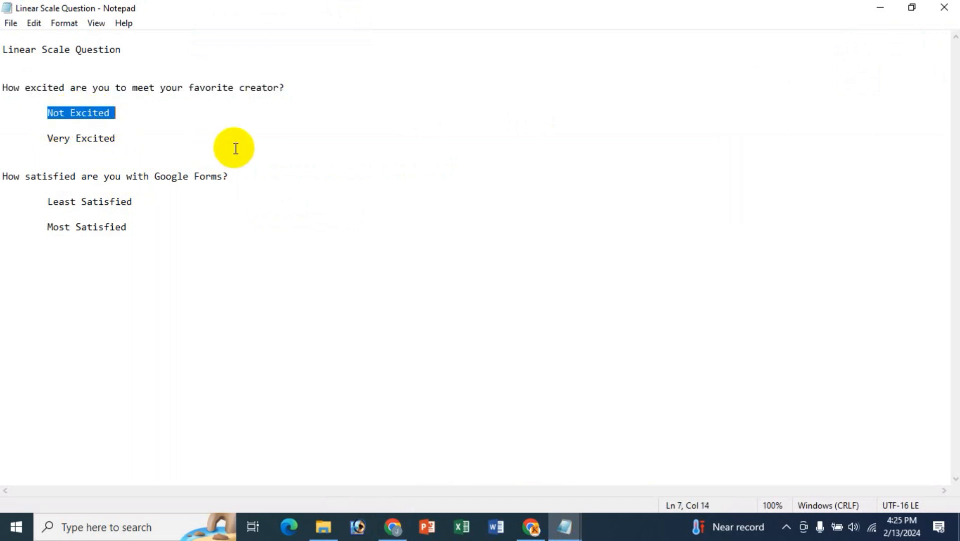
left_click(393, 528)
key("ctrl+v")
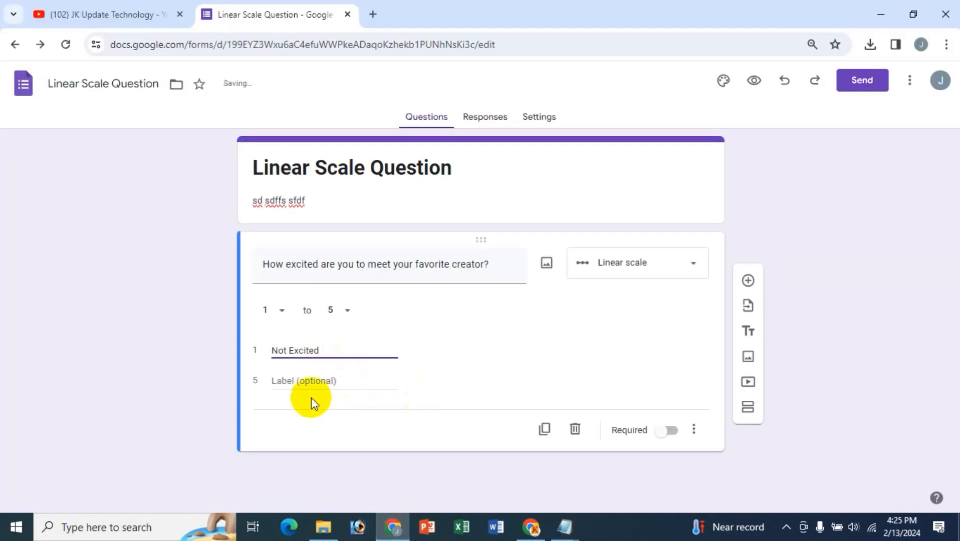
Label scale value 5 "Very Excited" with the text from the Notepad notes, and make the question required
left_click(300, 384)
left_click(565, 525)
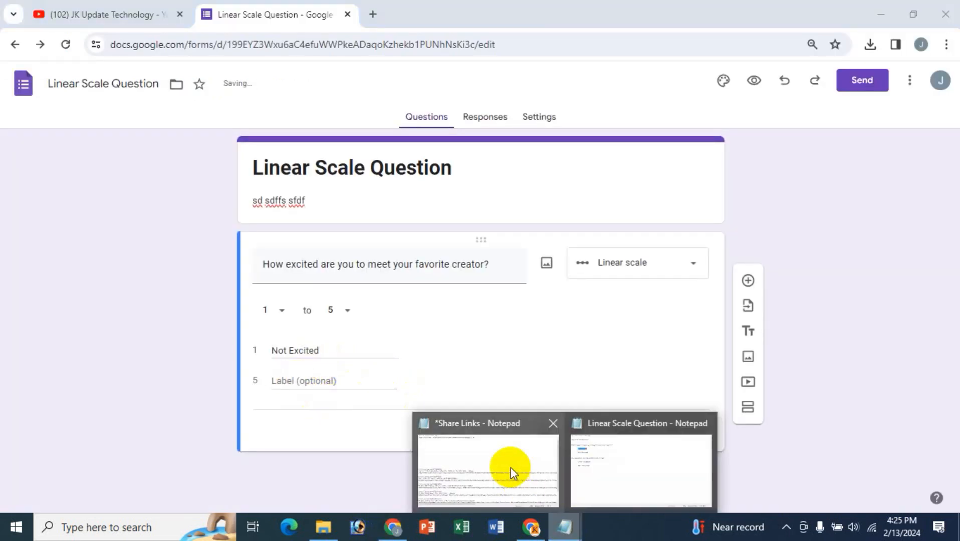
left_click(583, 466)
left_click_drag(49, 138, 125, 139)
key("ctrl+c")
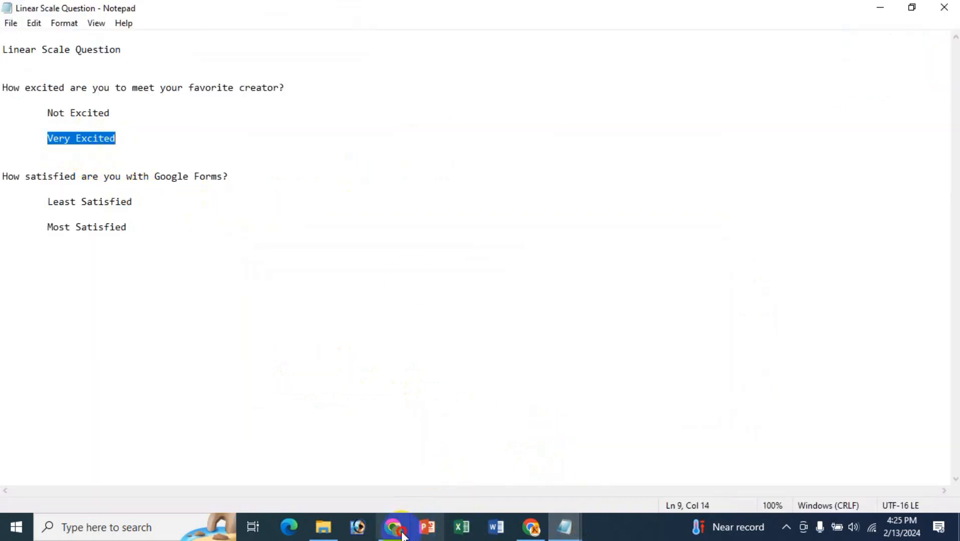
left_click(393, 526)
key("ctrl+v")
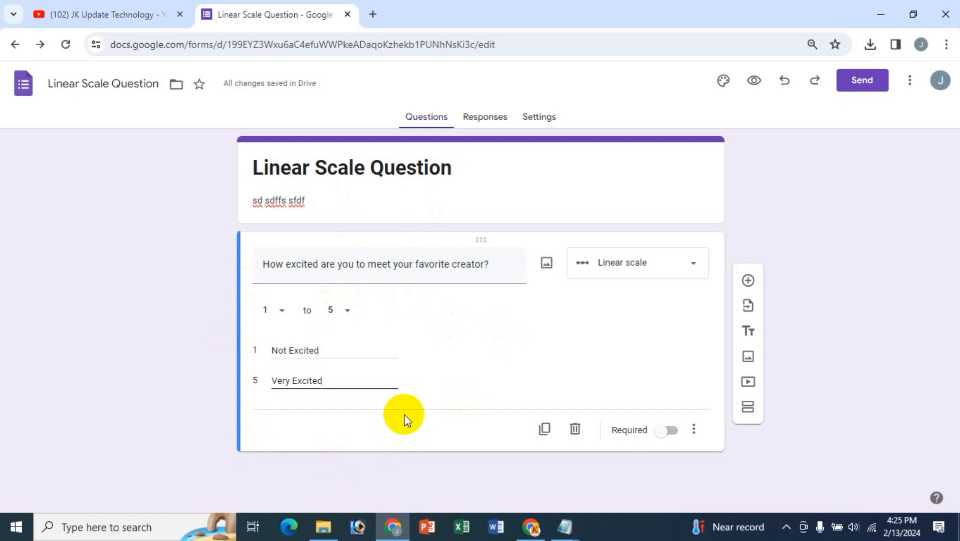
left_click(670, 432)
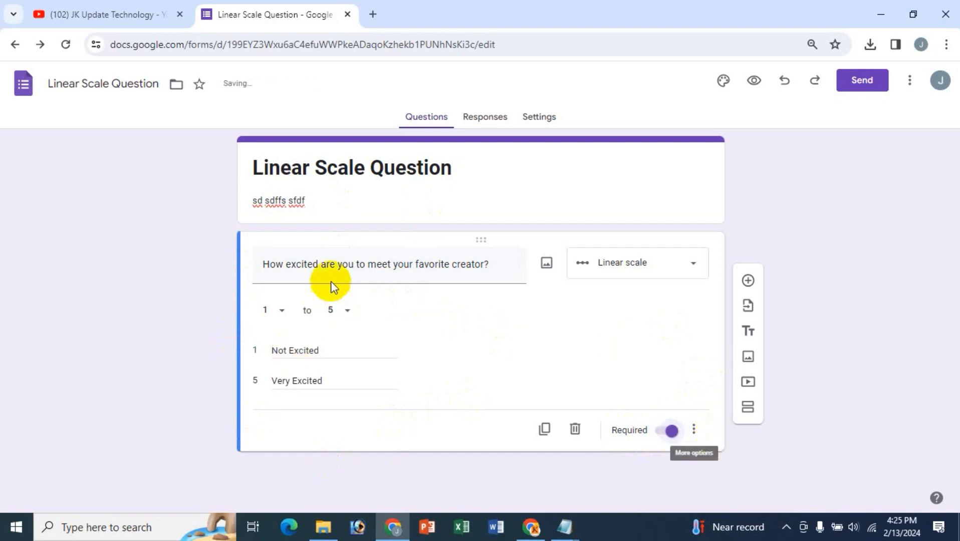
Show the description field of the favorite creator question and hide it again
left_click(693, 430)
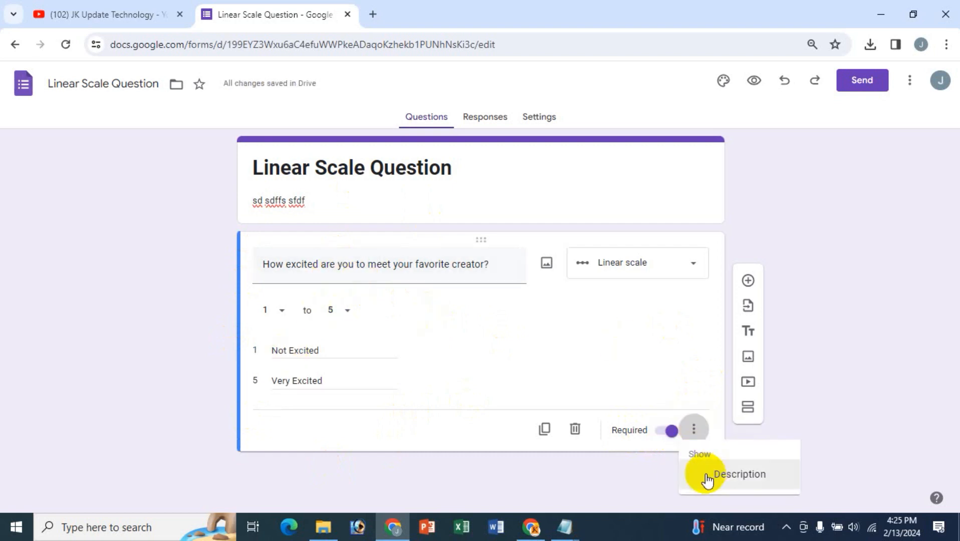
left_click(723, 474)
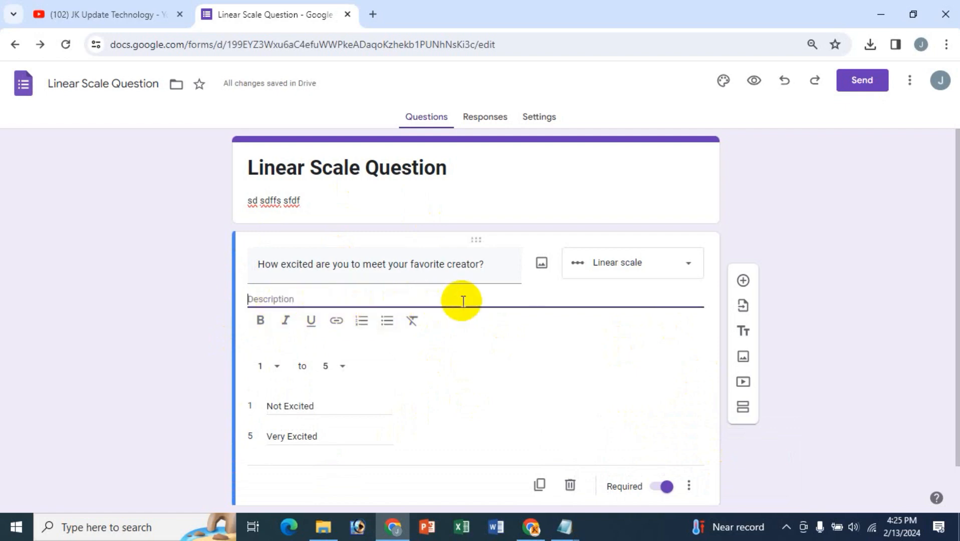
left_click(688, 485)
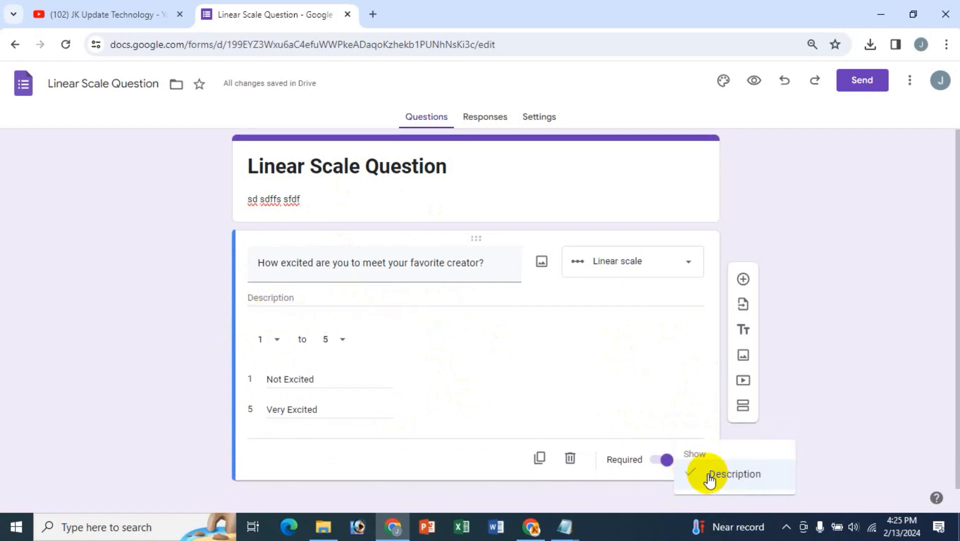
left_click(710, 476)
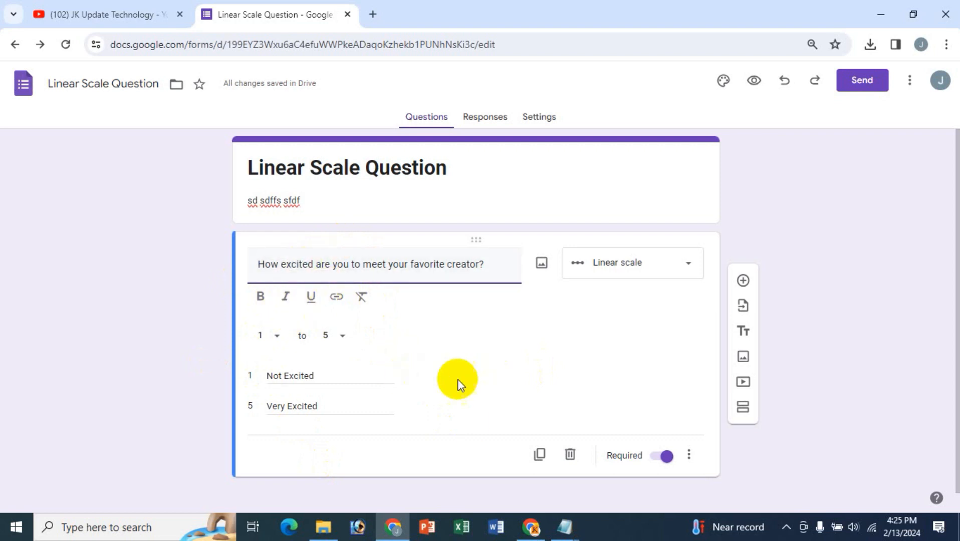
Preview the form and try the scale answers 1, 5, 3, 2 and 4 on the favorite creator question
left_click(754, 83)
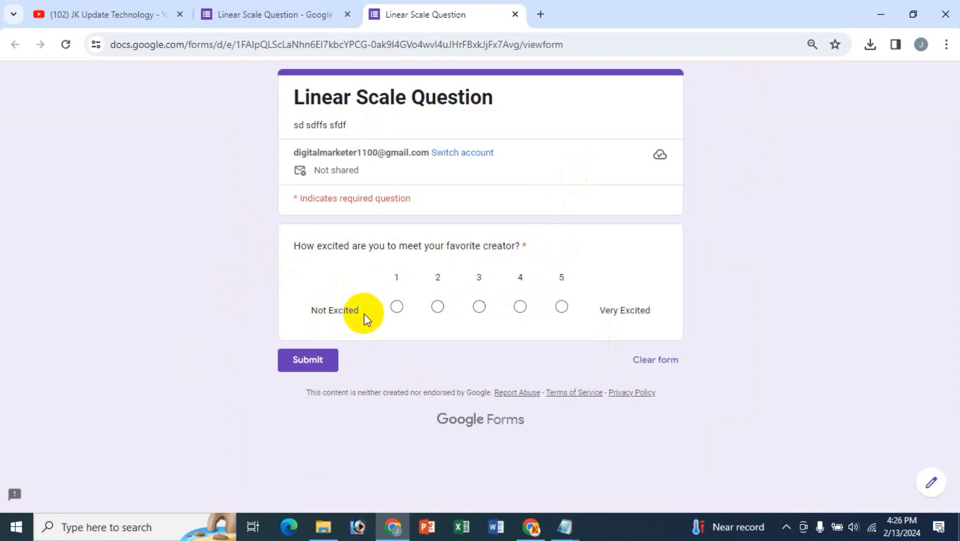
left_click(397, 308)
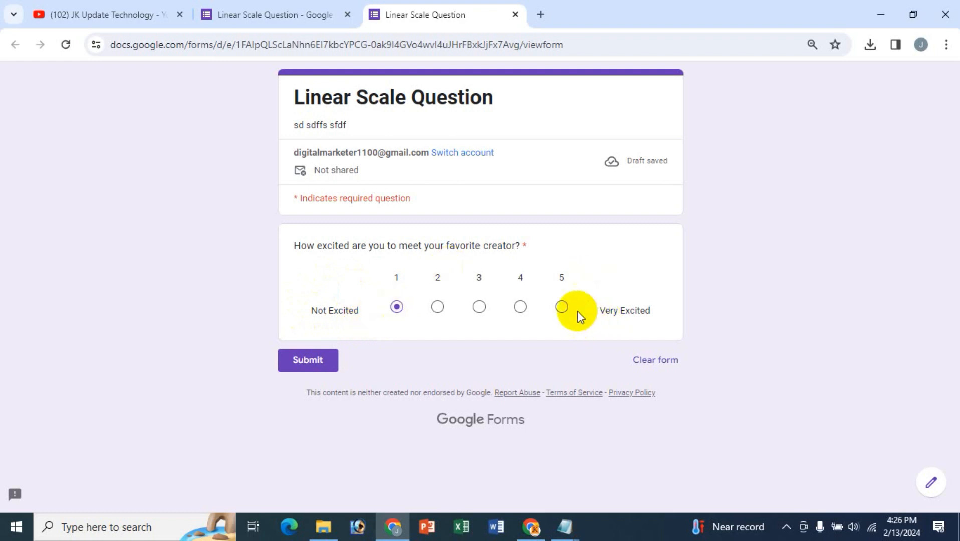
left_click(561, 307)
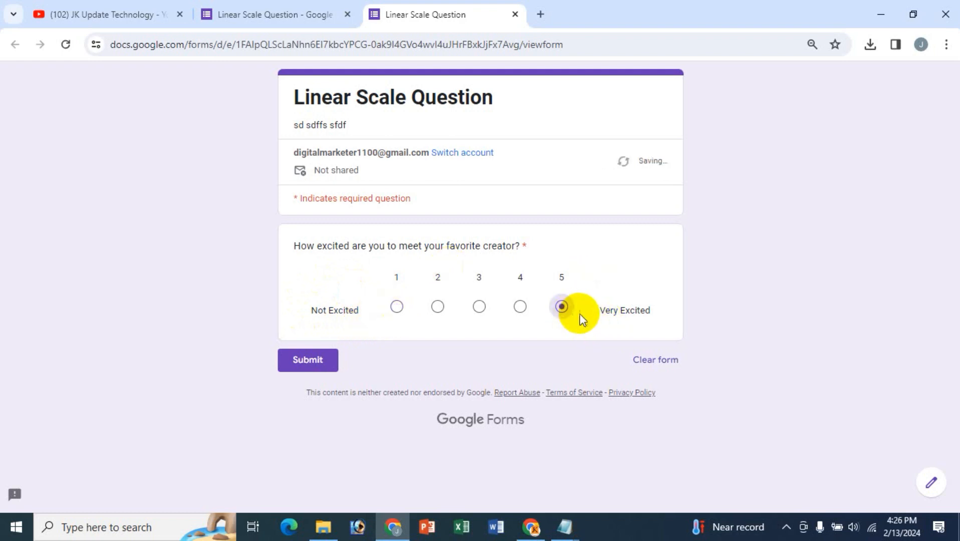
left_click(480, 308)
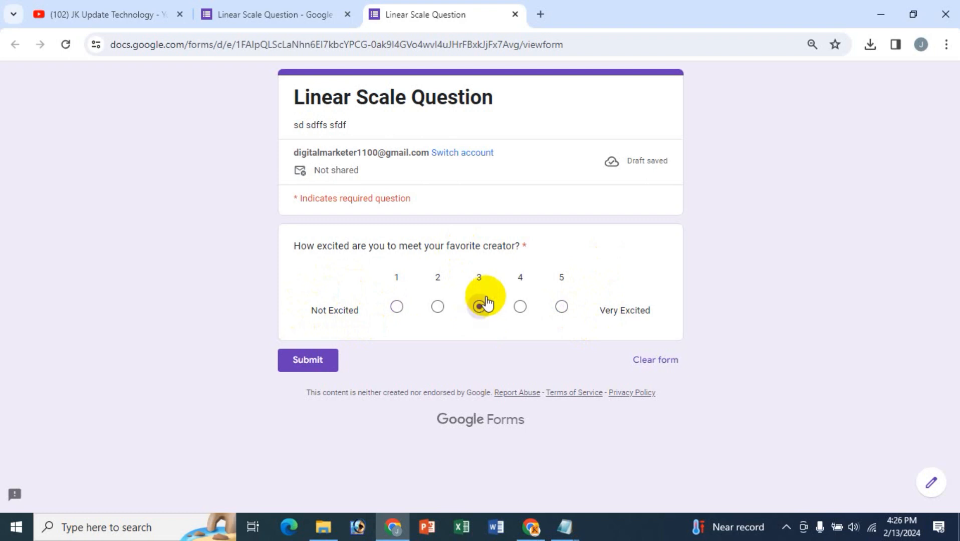
left_click(439, 314)
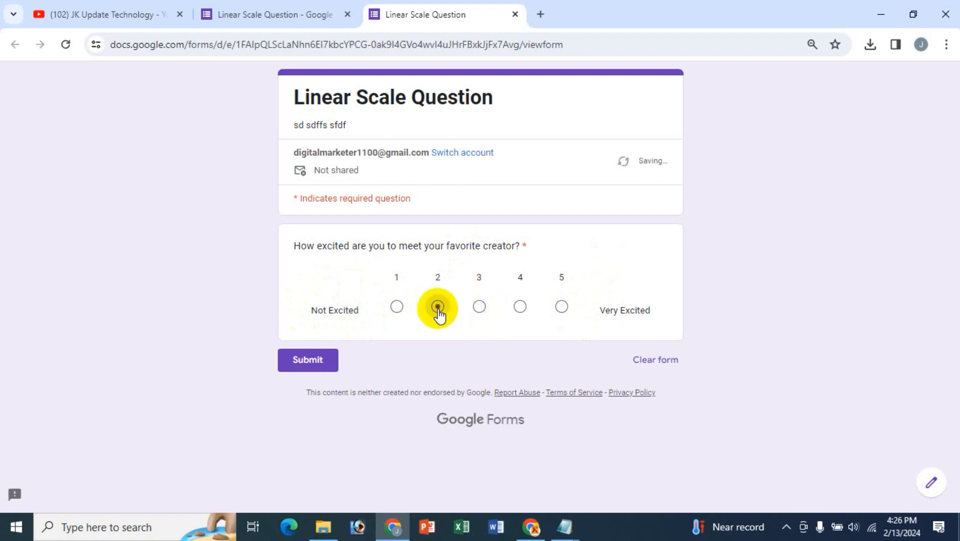
left_click(521, 310)
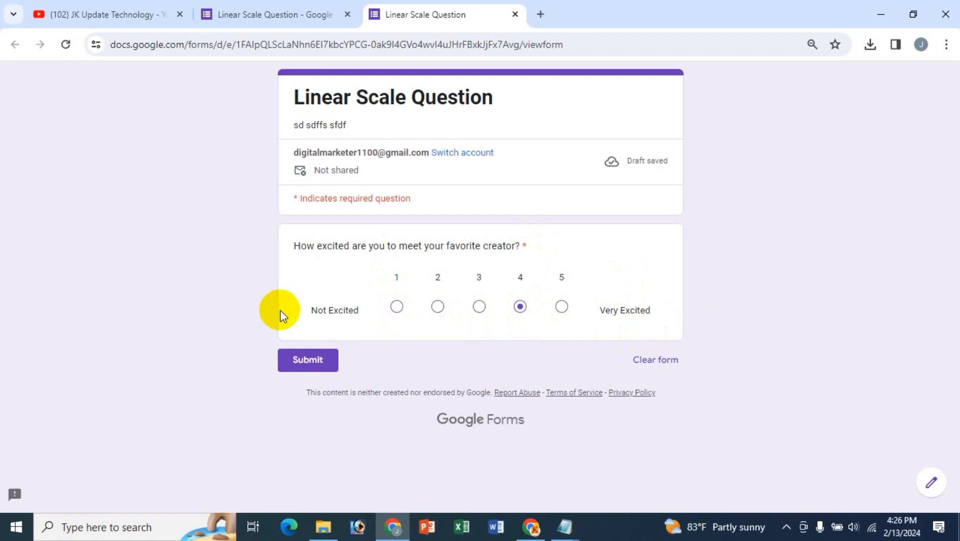
Add a new question to the form titled "How satisfied are you with Google Forms?", copying the text from the Notepad notes
left_click(246, 13)
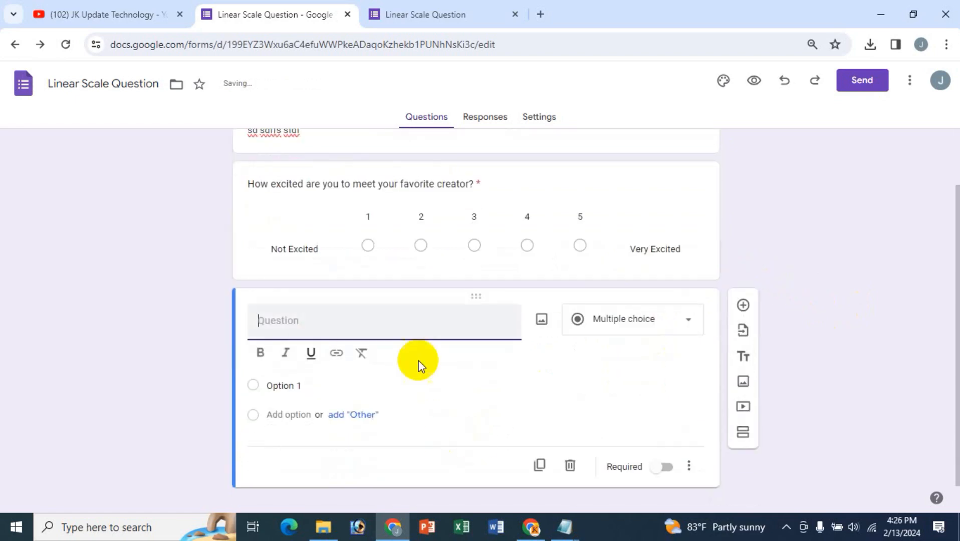
mouse_move(565, 530)
left_click(615, 476)
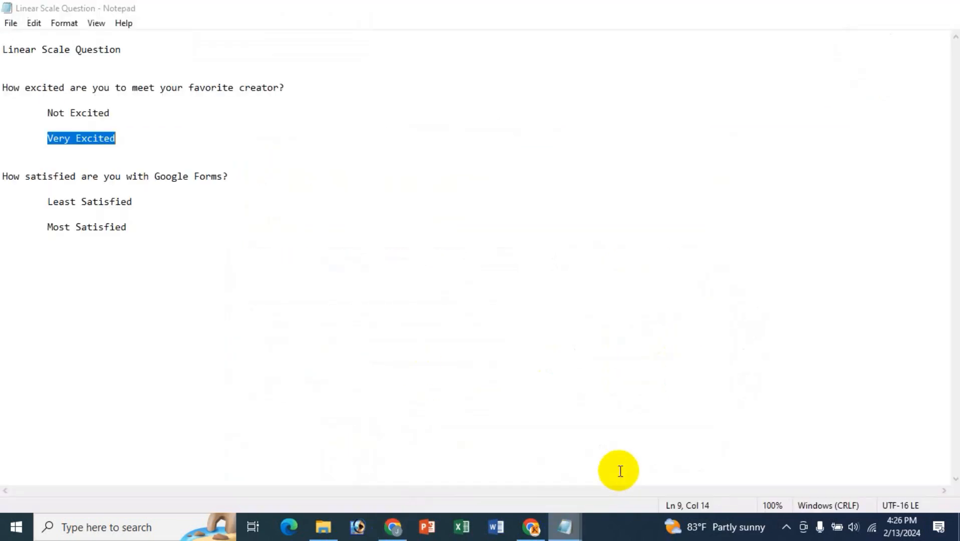
left_click(17, 161)
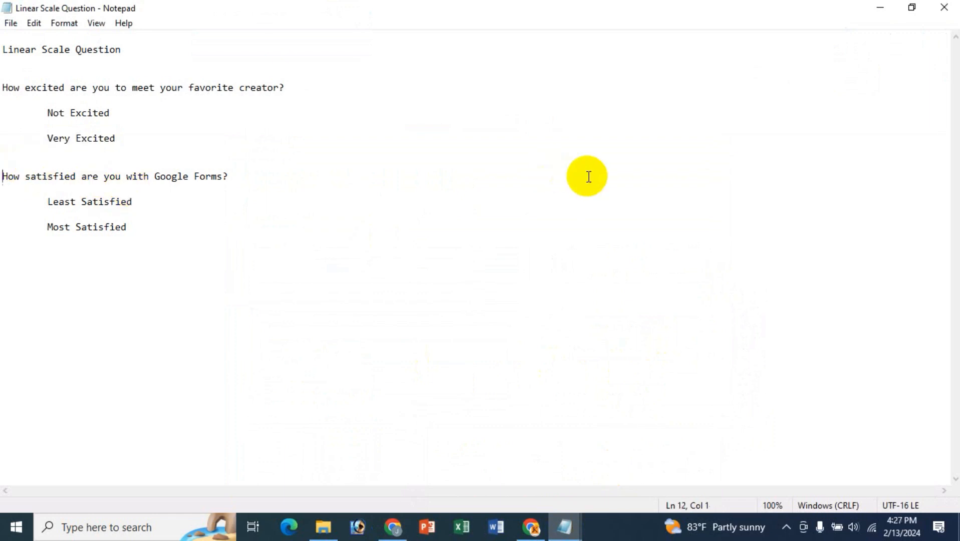
key("shift+End")
key("ctrl+c")
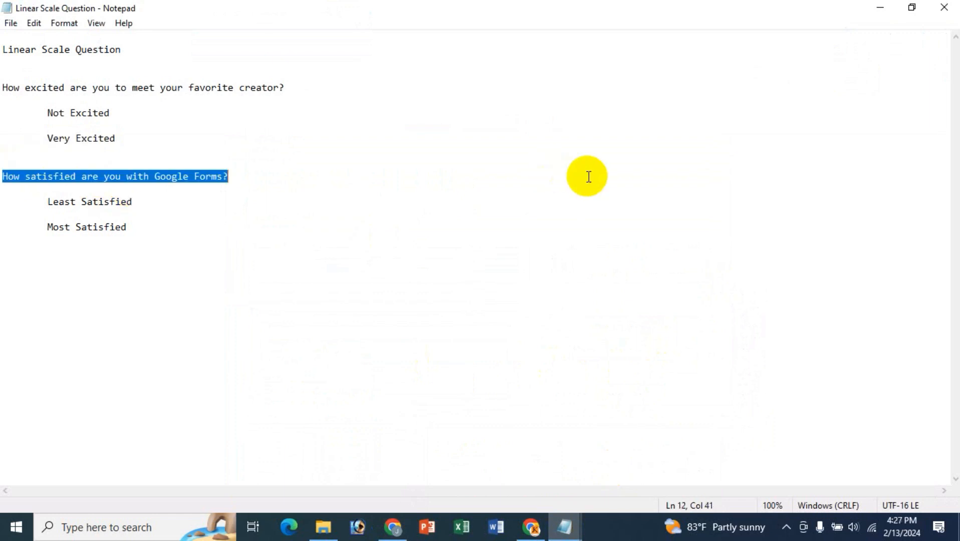
left_click(392, 526)
key("ctrl+v")
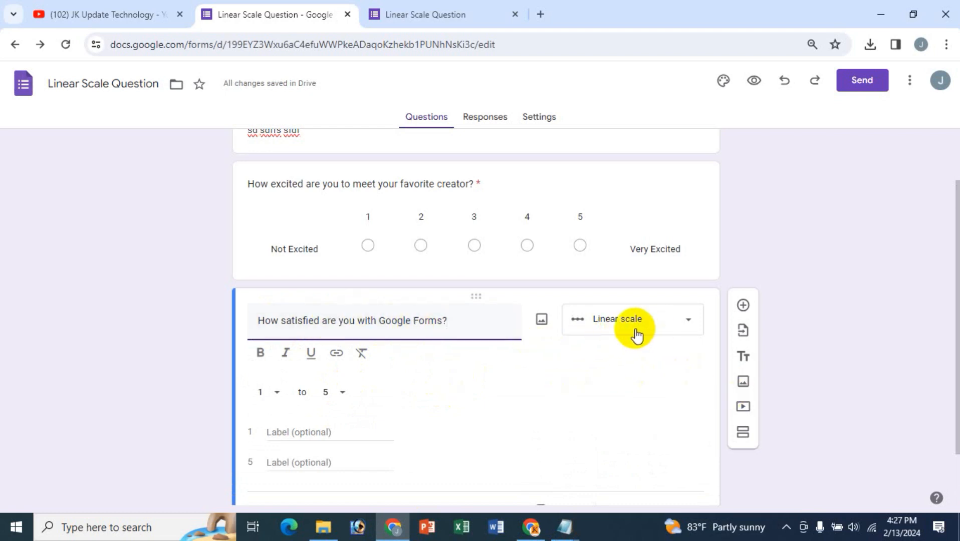
Try "name", "address" and "date" in turn as the new question's title to test the automatic answer types, keeping the original title copied
left_click(430, 321)
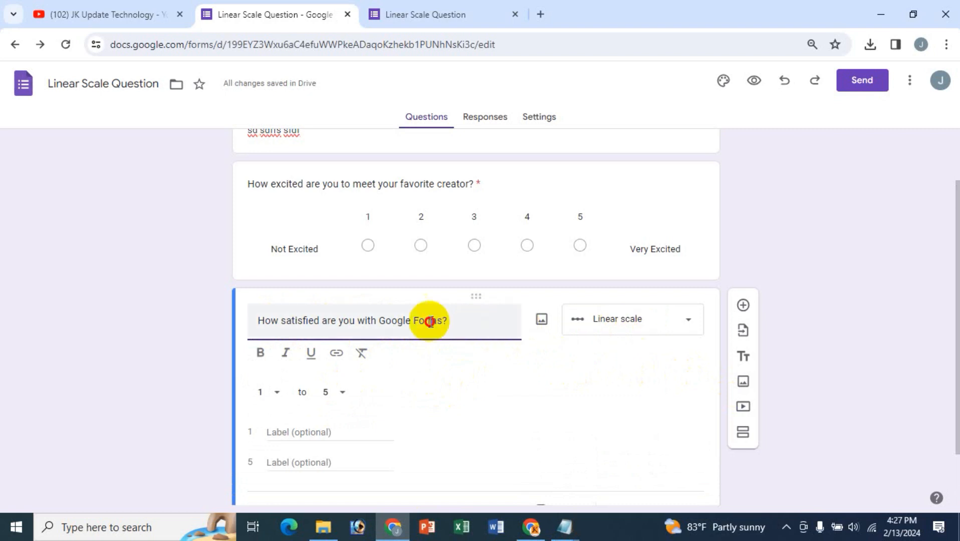
key("ctrl+a")
key("ctrl+c")
key("BackSpace")
type("na")
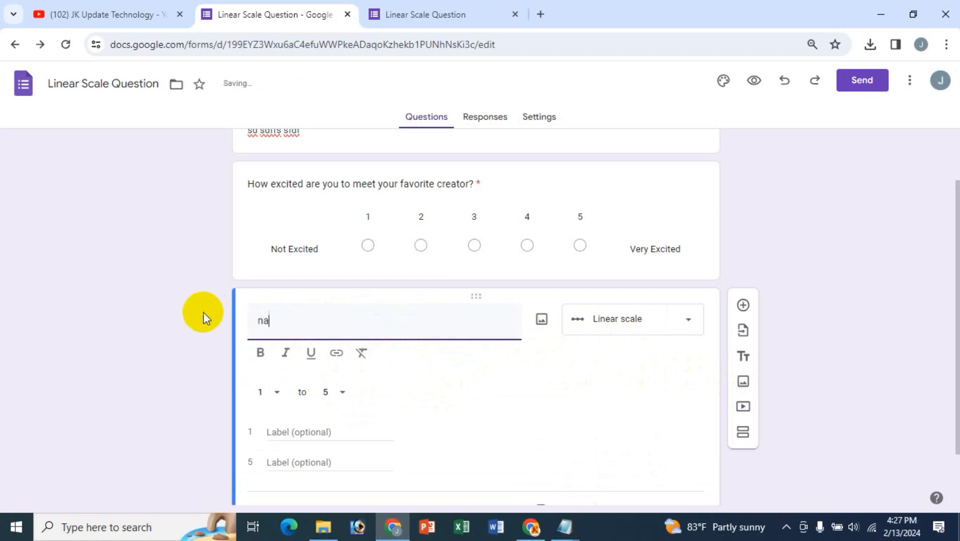
type("me")
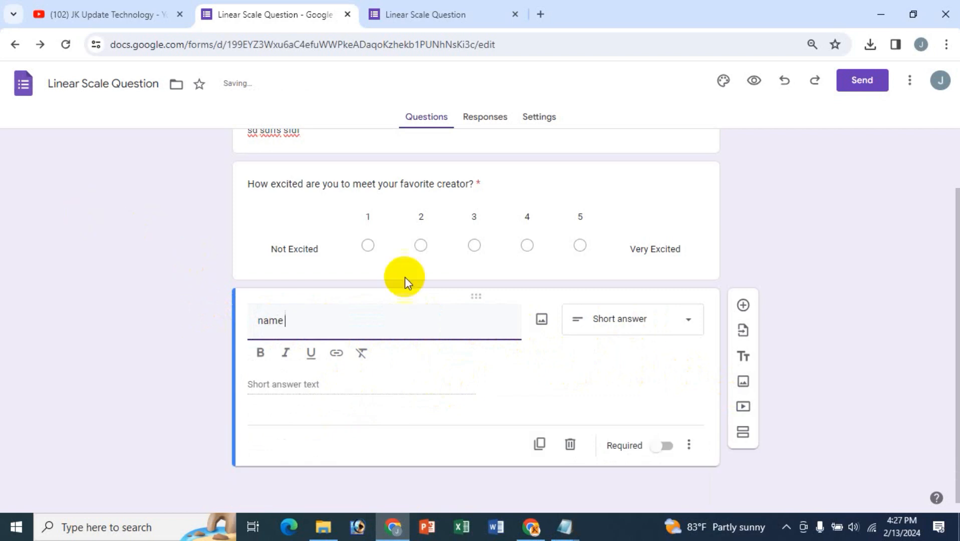
left_click_drag(347, 328, 119, 317)
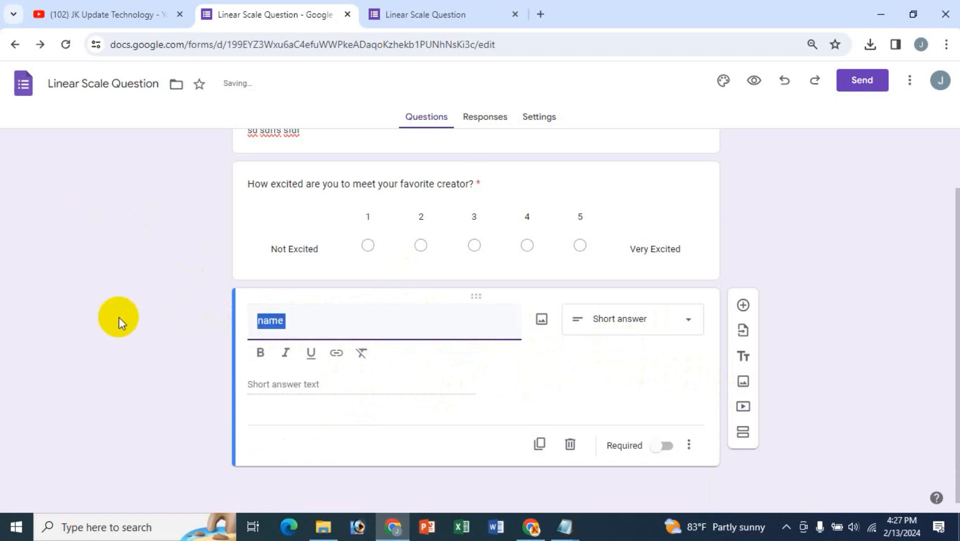
type("address")
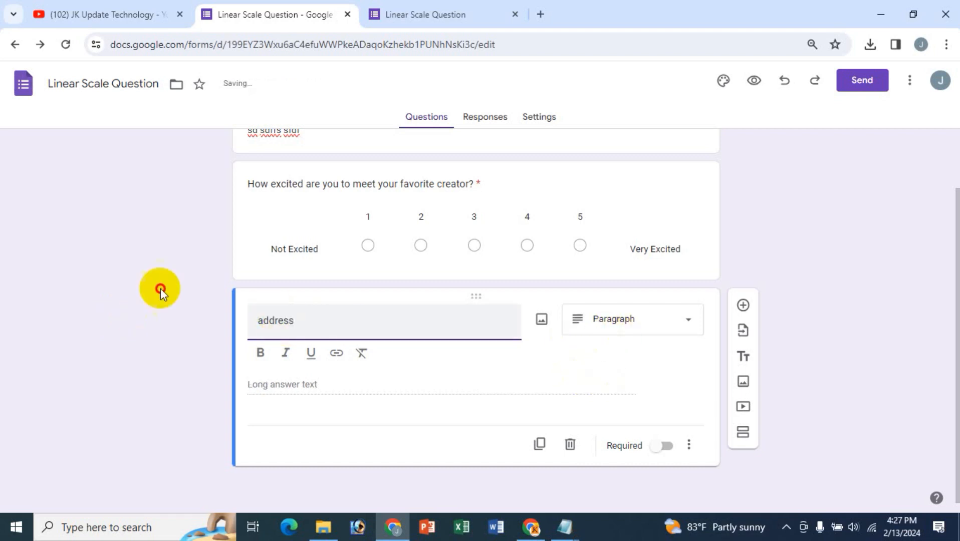
key("ctrl+a")
type("date")
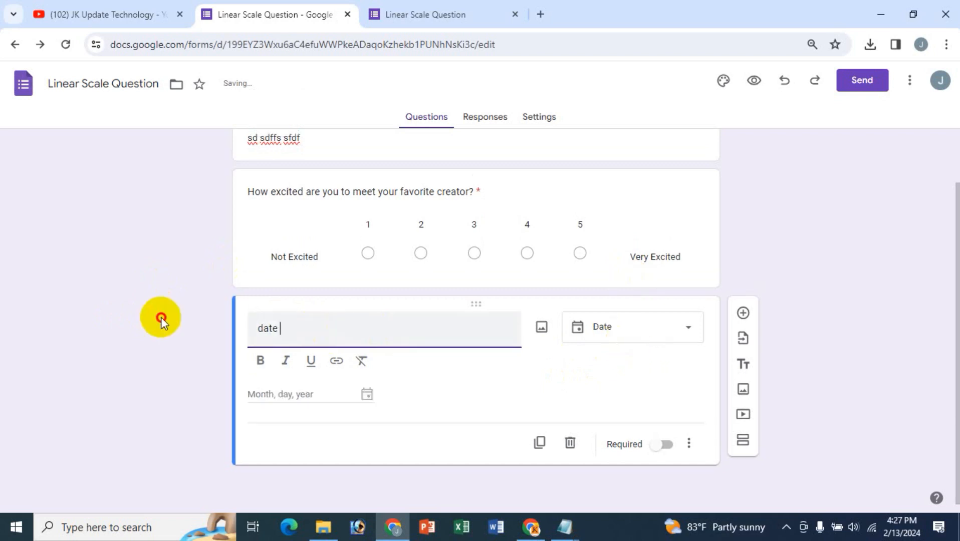
Replace the trial title with the copied text "How satisfied are you with Google Forms?"
key("ctrl+a")
key("BackSpace")
key("ctrl+v")
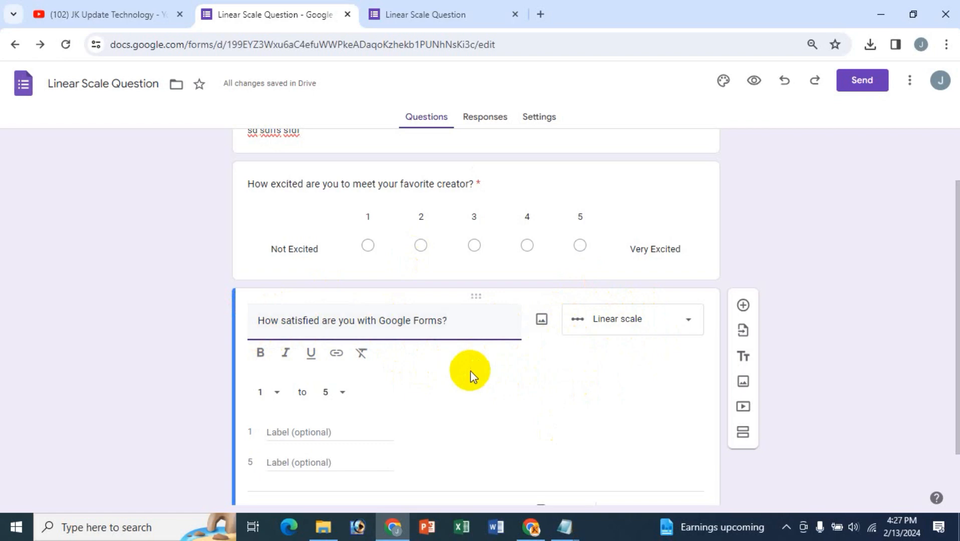
Make the whole title of the Google Forms satisfaction question bold
scroll(470, 370, "down", 2)
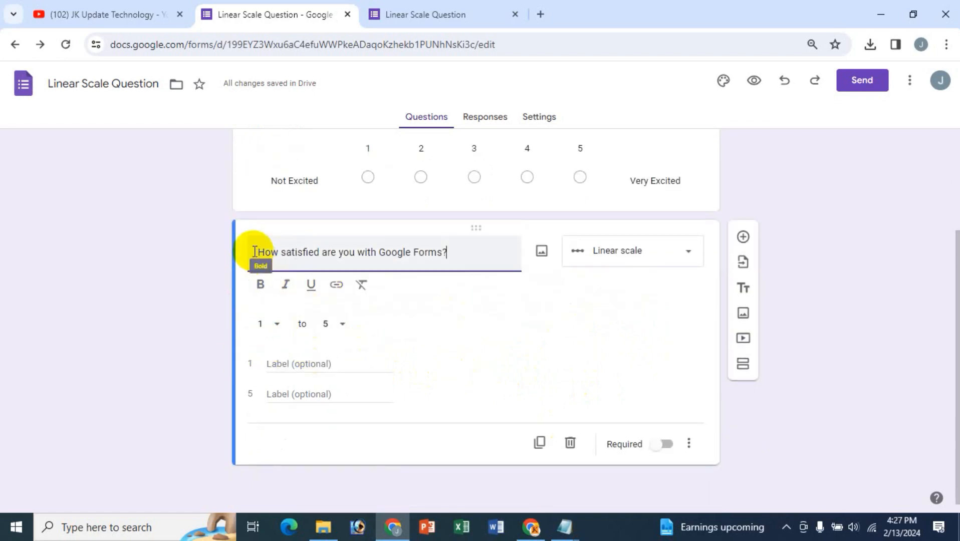
left_click_drag(253, 252, 451, 252)
left_click(260, 296)
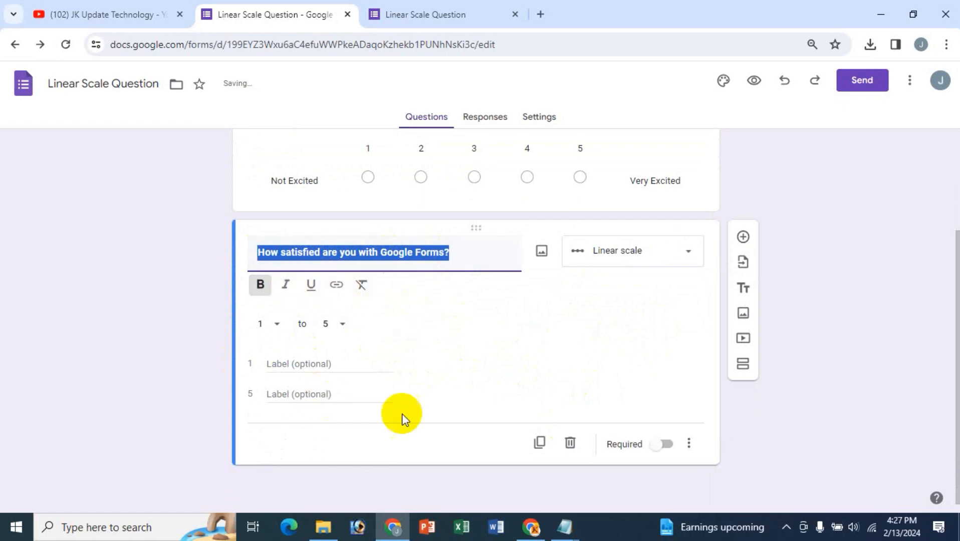
Check the available upper and lower limits of the satisfaction scale, keeping the range 1 to 5
left_click(276, 328)
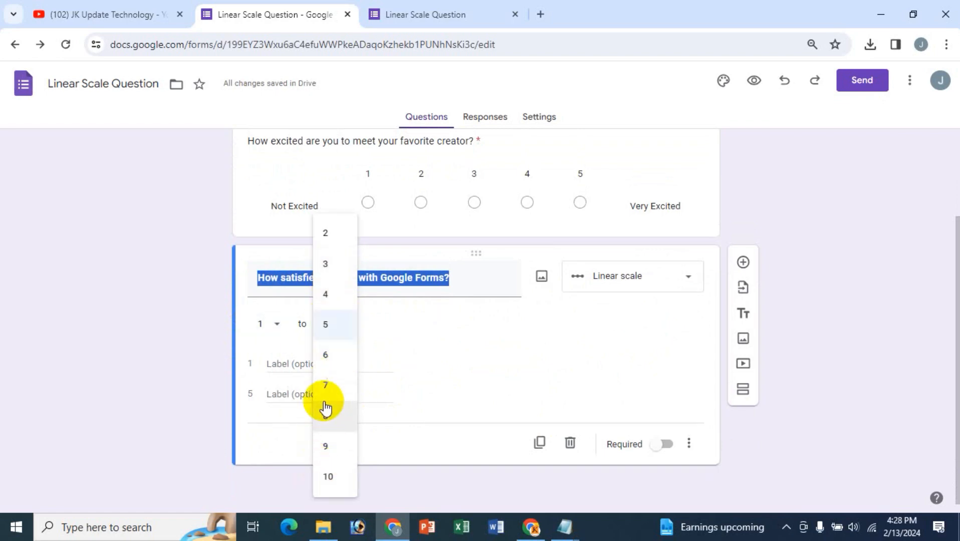
left_click(207, 328)
left_click(280, 325)
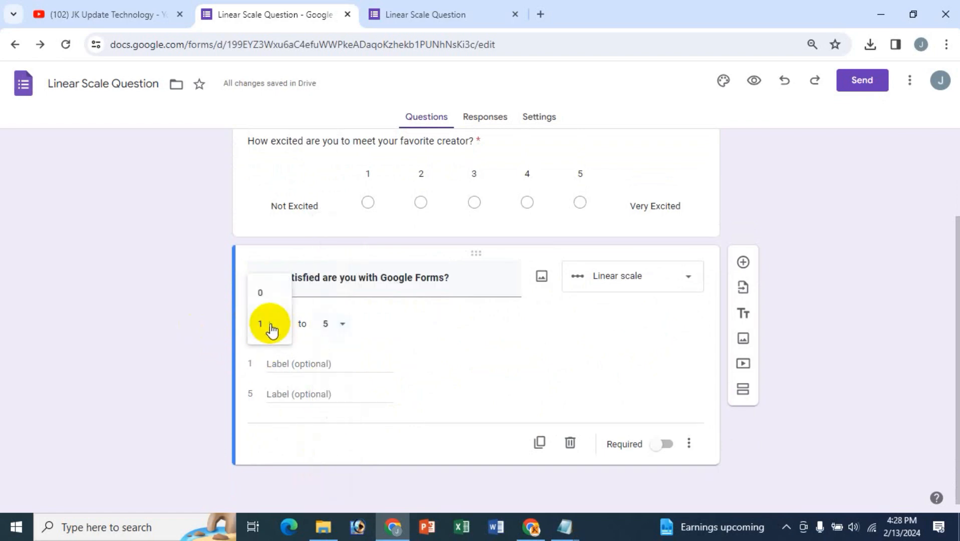
left_click(267, 330)
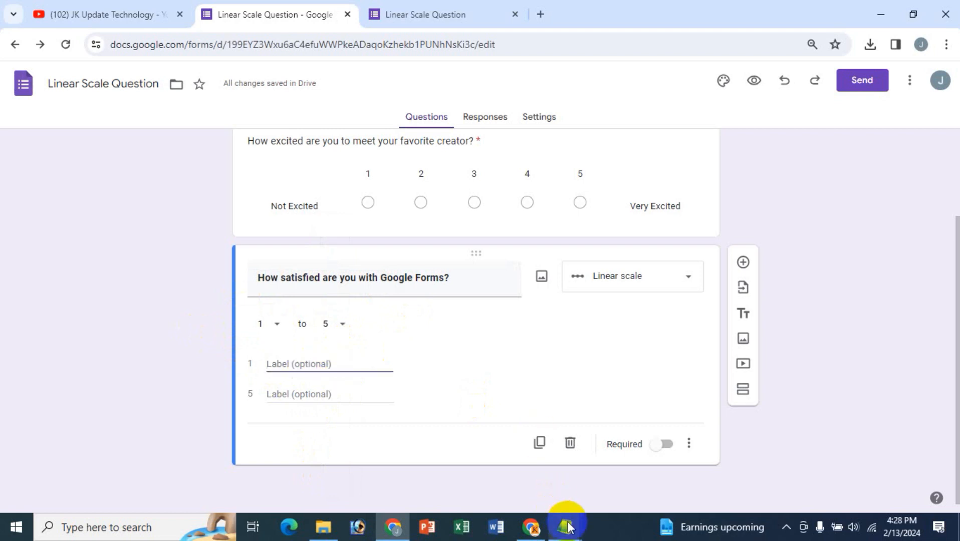
Label value 1 of the satisfaction scale "Least Satisfied", copying the text from the Notepad notes
mouse_move(567, 525)
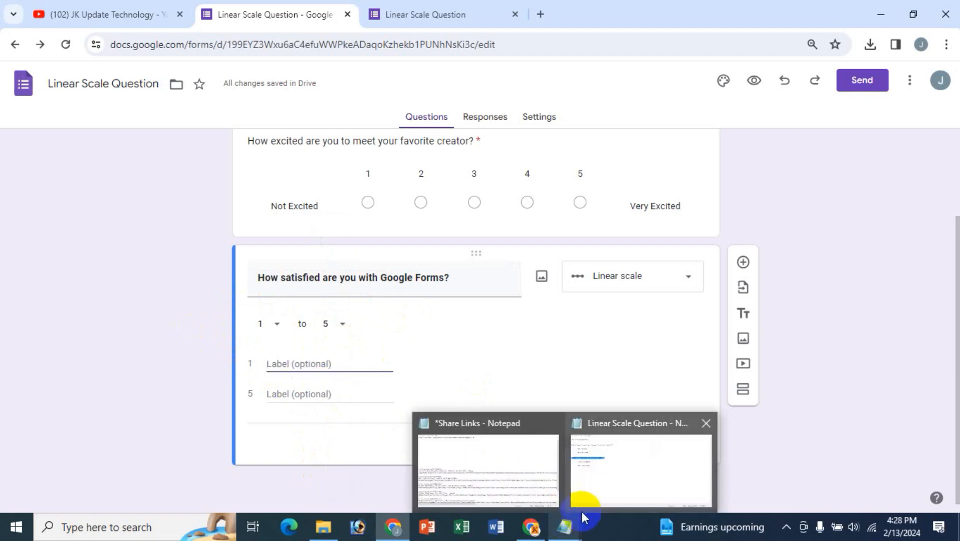
left_click(615, 501)
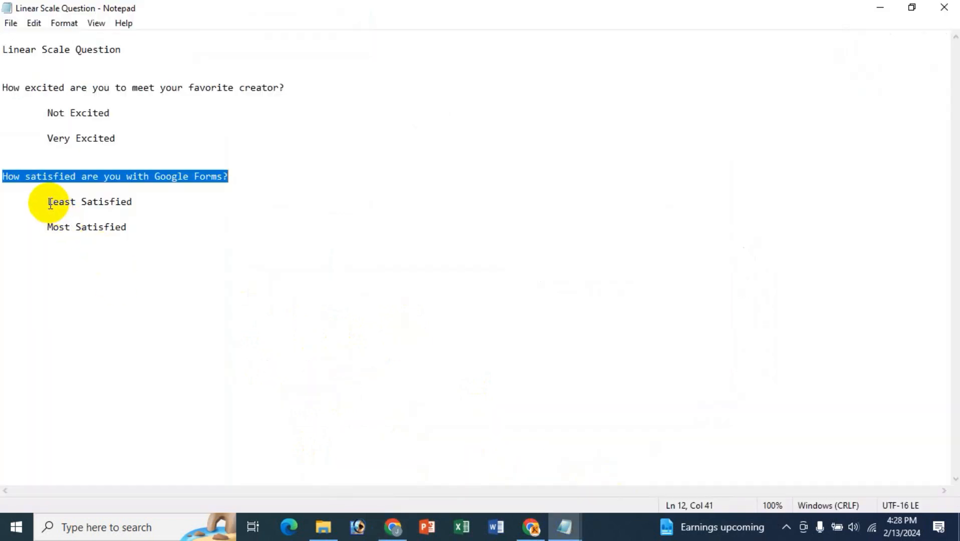
left_click_drag(47, 202, 140, 202)
key("ctrl+c")
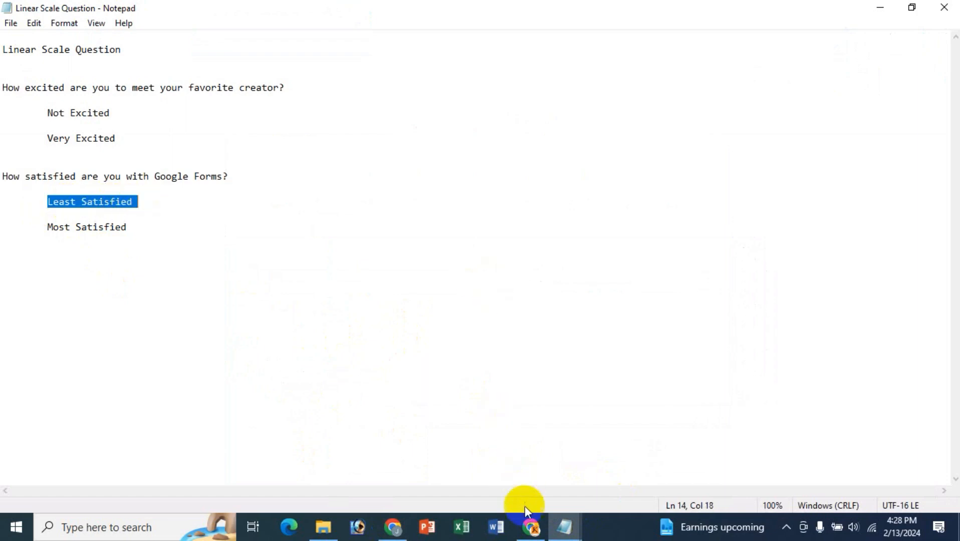
left_click(393, 527)
key("ctrl+v")
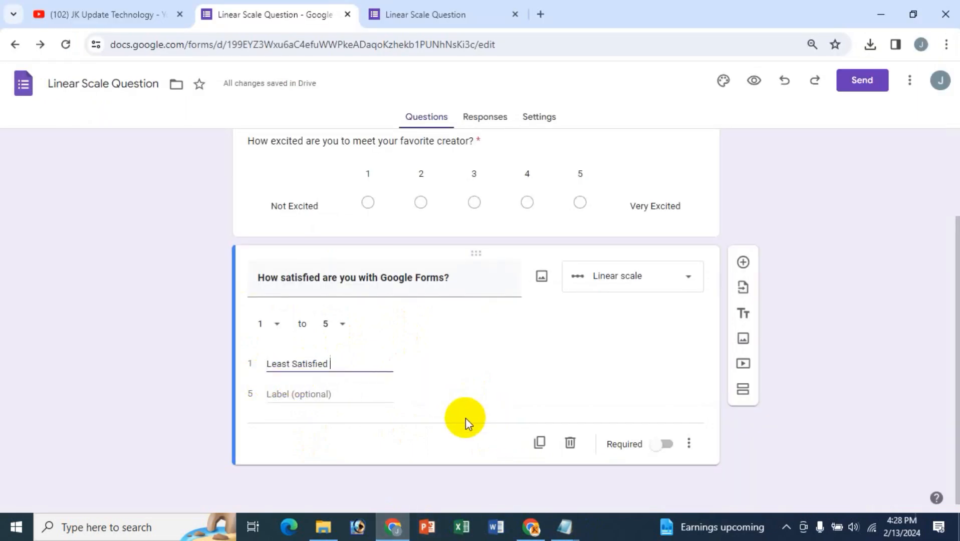
Label value 5 of the satisfaction scale "Most Satisfied" with the text from the Notepad notes, and make the question required
mouse_move(565, 530)
left_click(607, 464)
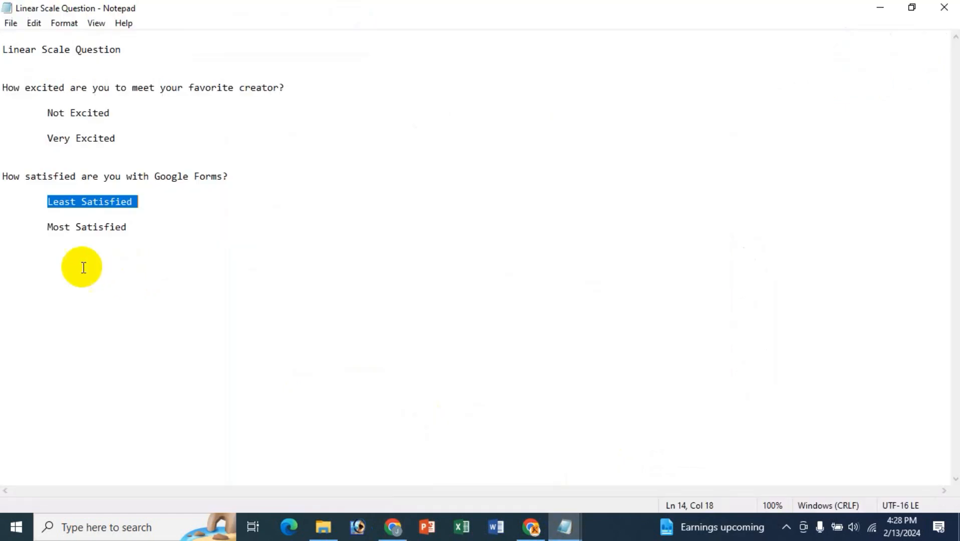
left_click_drag(47, 228, 131, 229)
key("ctrl+c")
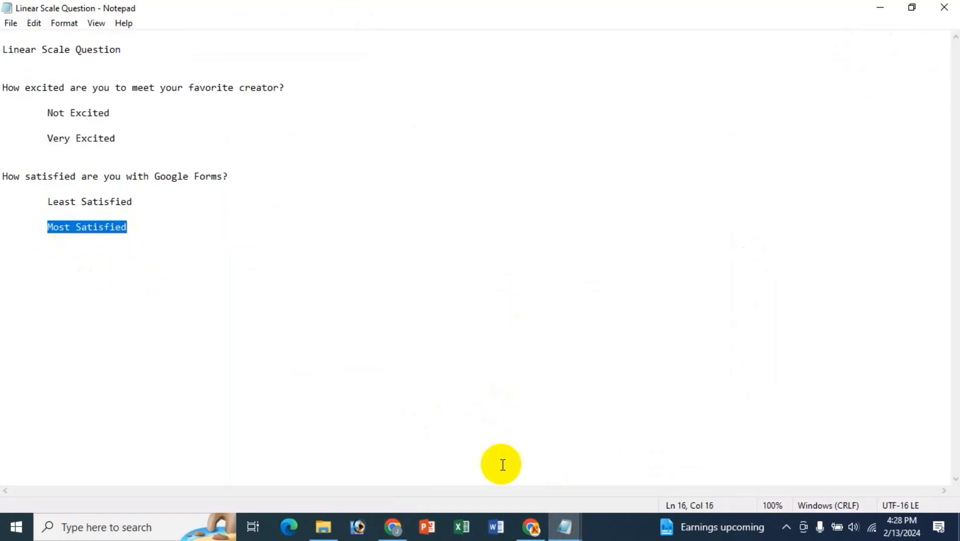
left_click(393, 526)
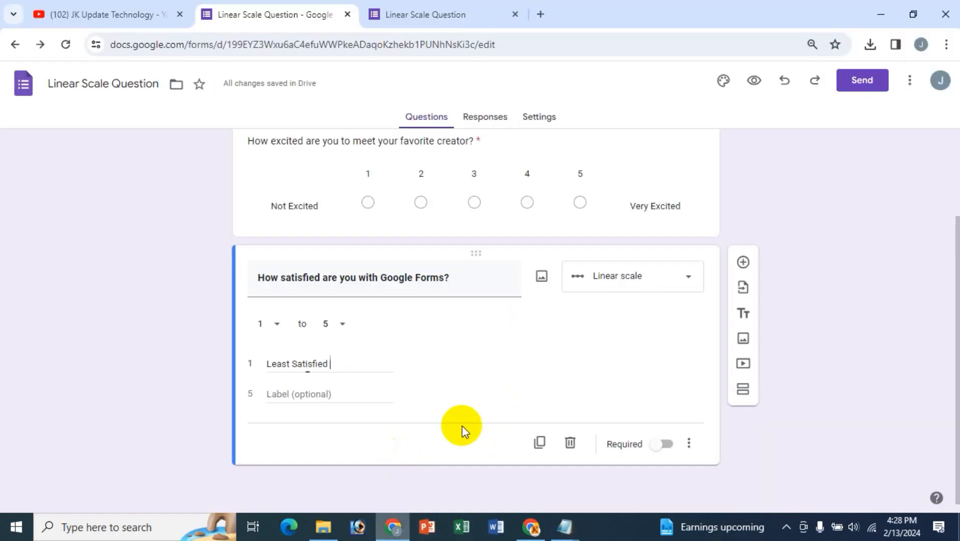
left_click(273, 394)
key("ctrl+v")
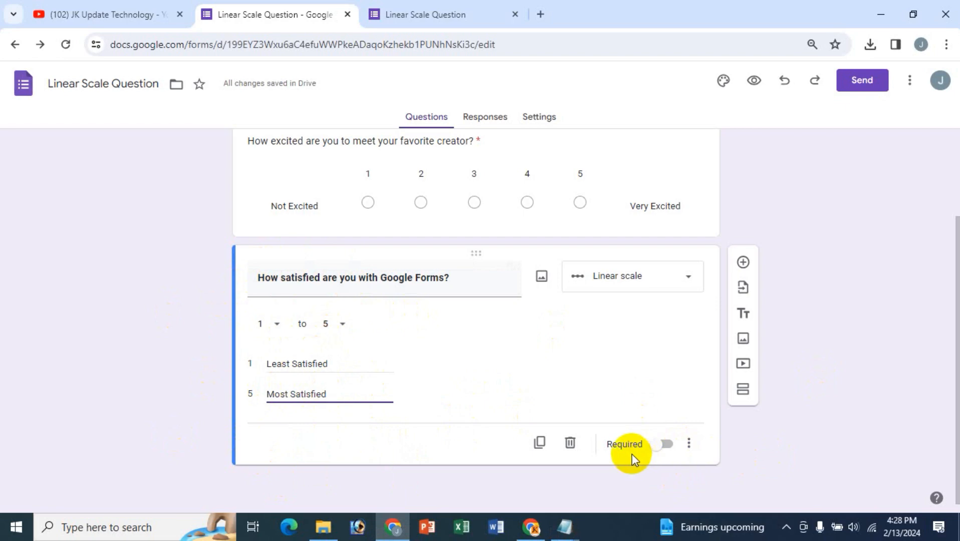
left_click(659, 447)
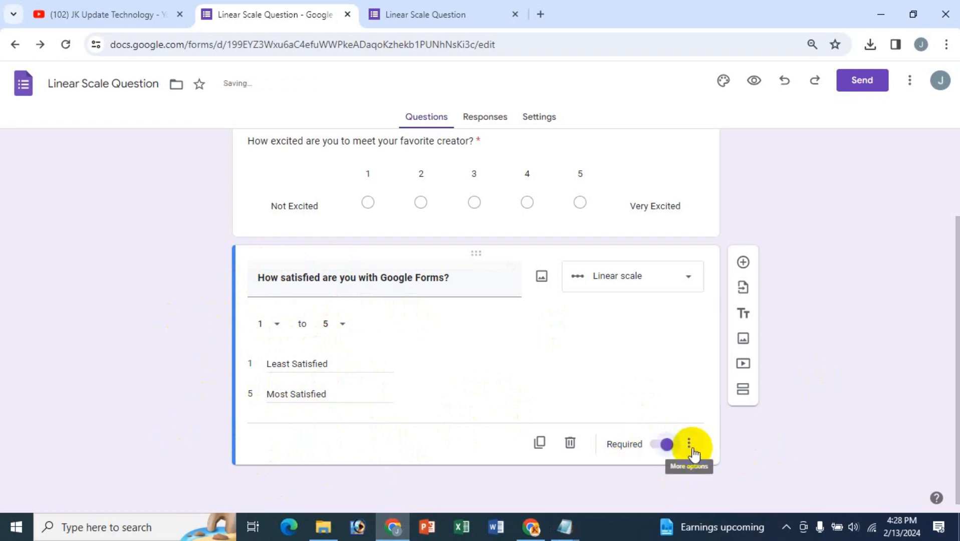
Show the description field of the Google Forms satisfaction question and hide it again
left_click(690, 448)
left_click(725, 478)
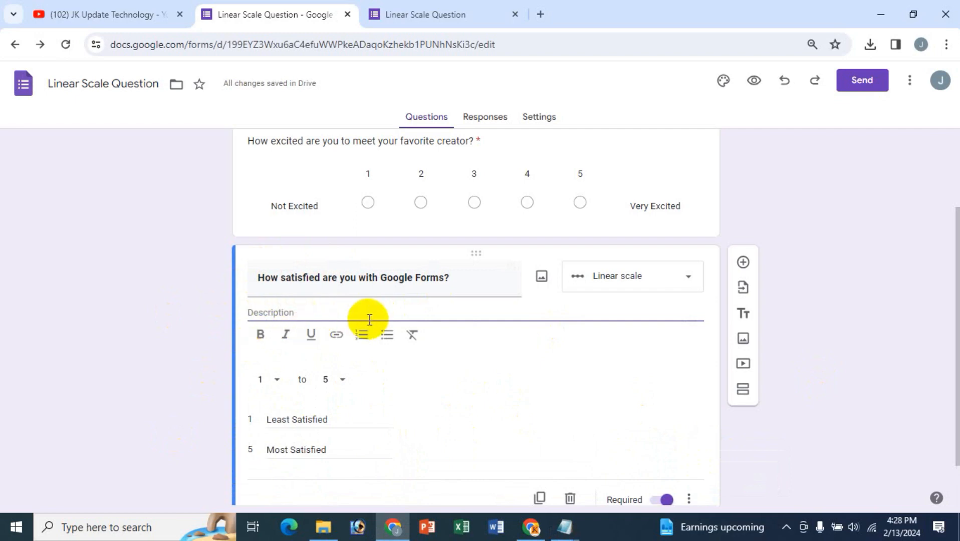
left_click(693, 500)
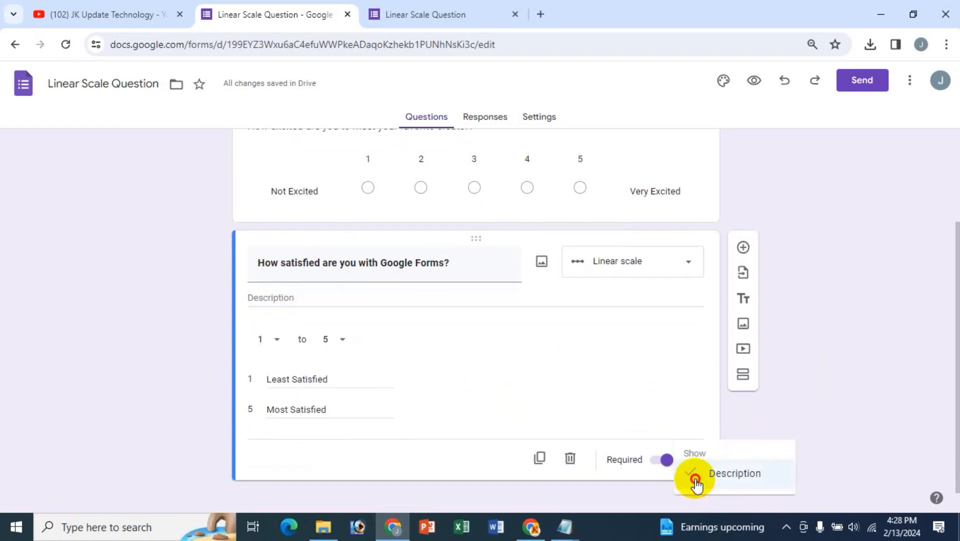
left_click(693, 483)
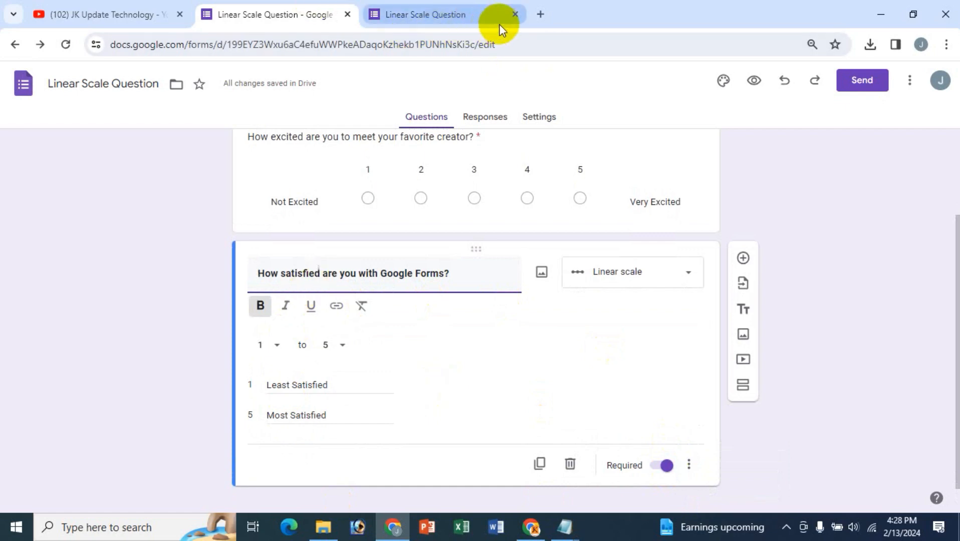
Close the old preview, preview the updated form with both scale questions, and return to the form editor
left_click(515, 15)
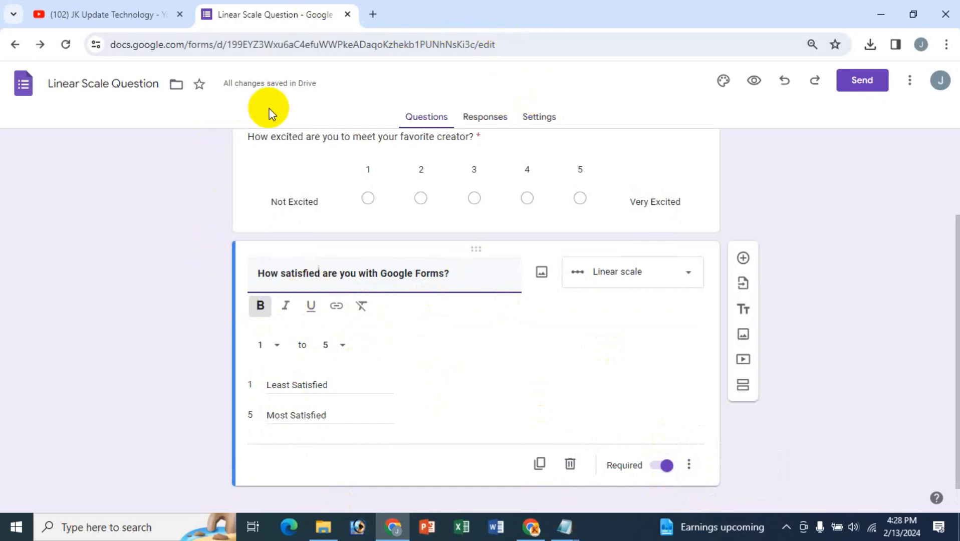
left_click(759, 84)
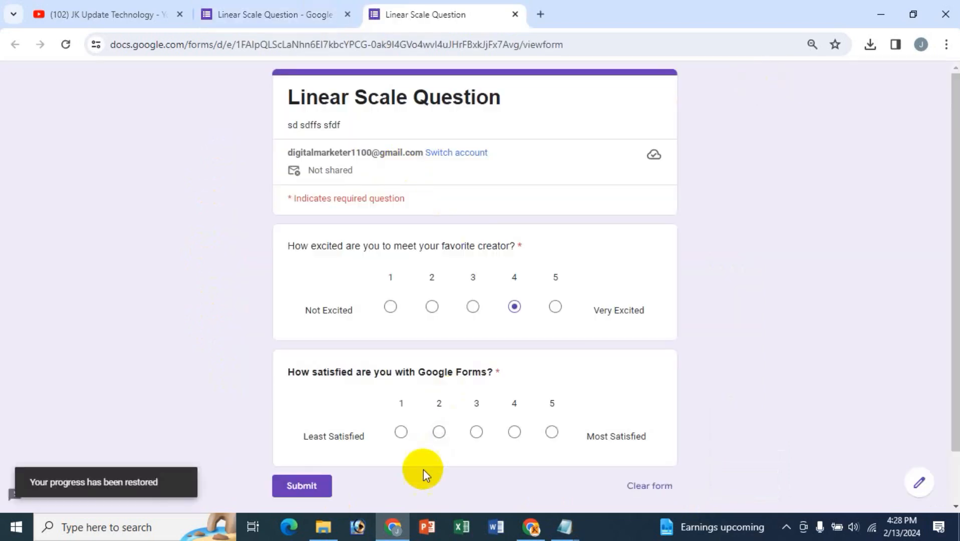
left_click(274, 15)
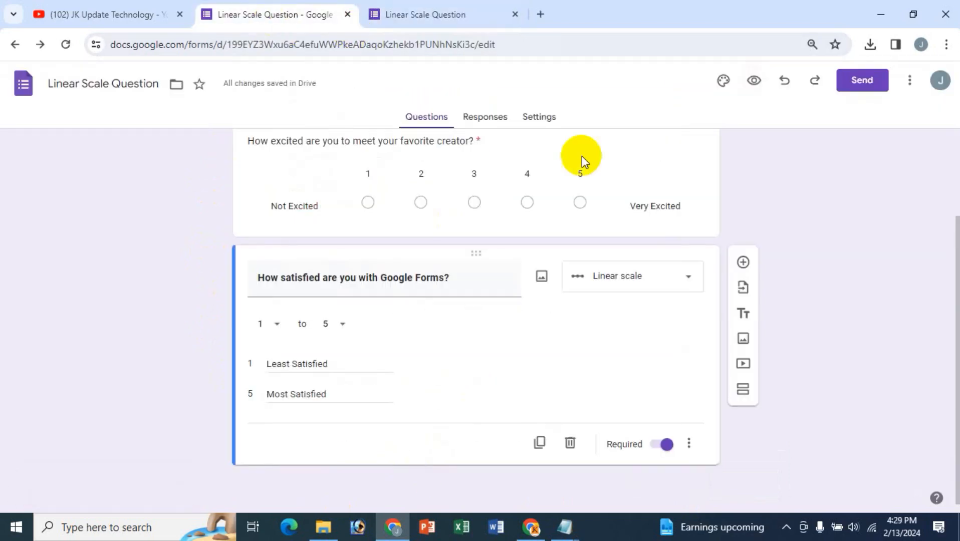
Review the form's email, shortened link and embed HTML sharing options, and leave the send dialog without sending
left_click(859, 83)
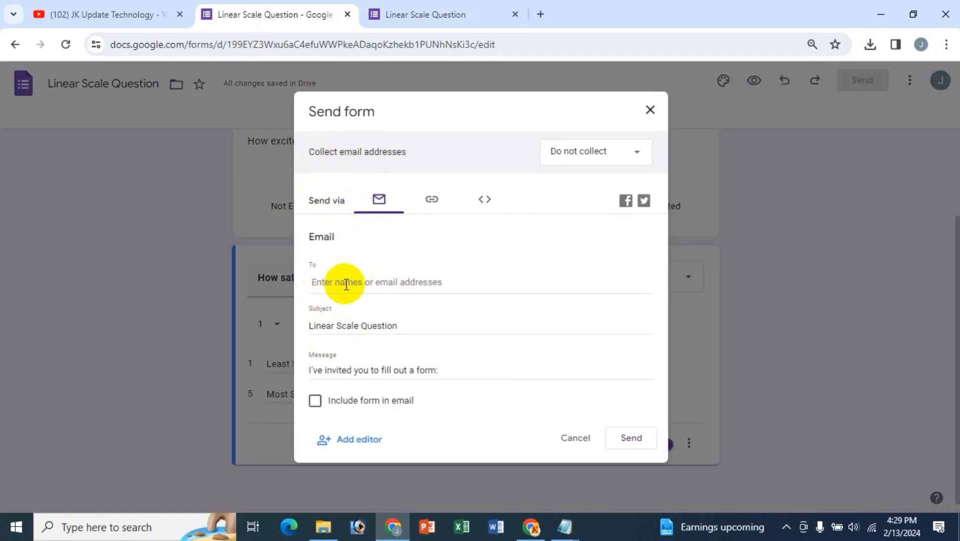
left_click(393, 290)
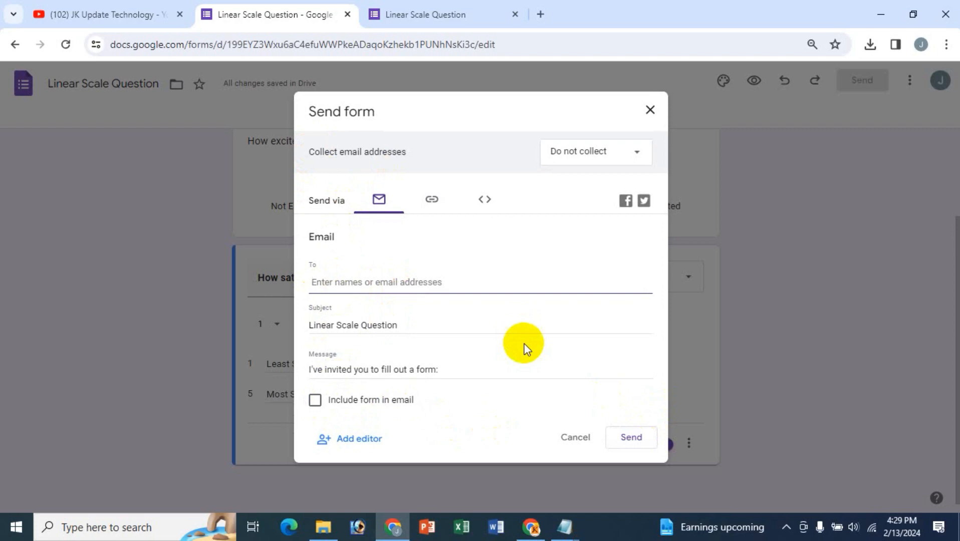
left_click(432, 203)
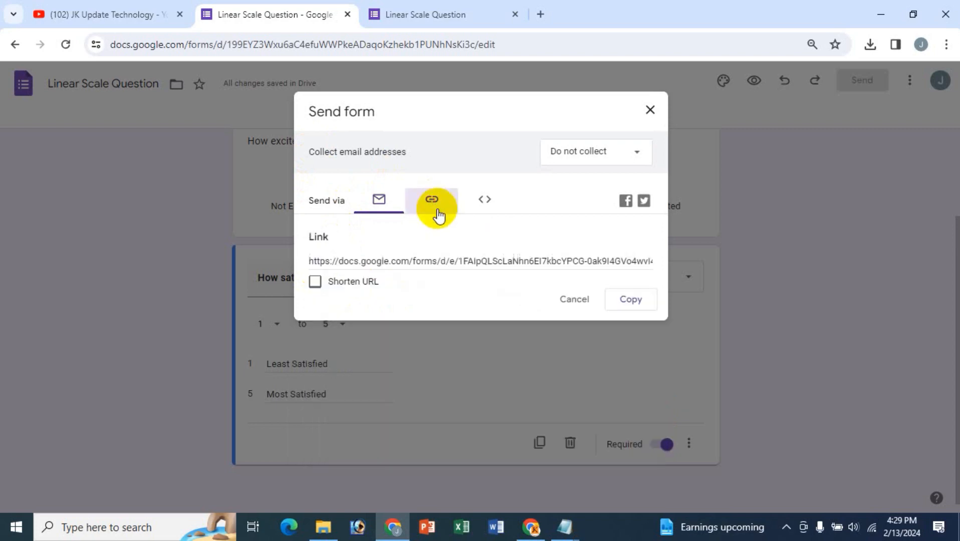
left_click(315, 281)
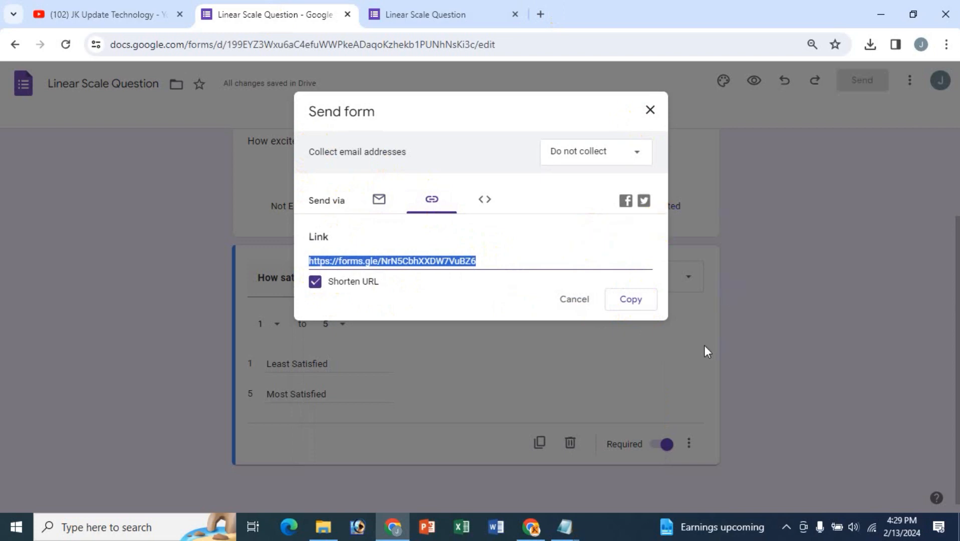
left_click(485, 201)
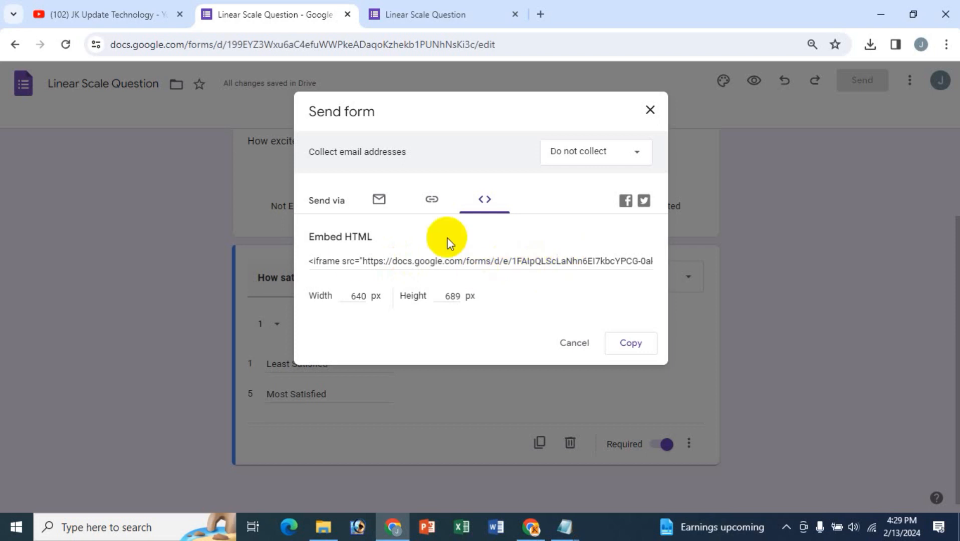
left_click(654, 114)
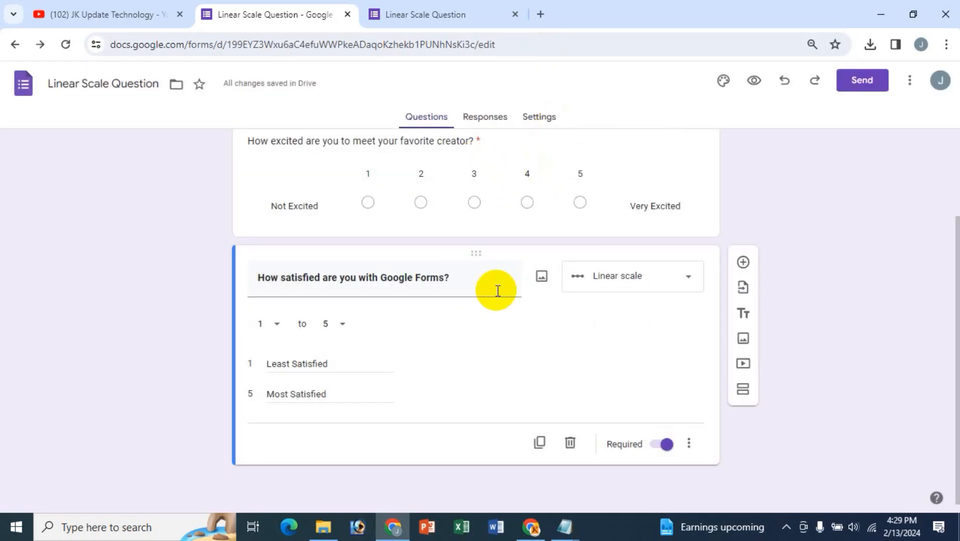
In the live form, answer the Google Forms satisfaction question with 4 and submit the response
left_click(424, 17)
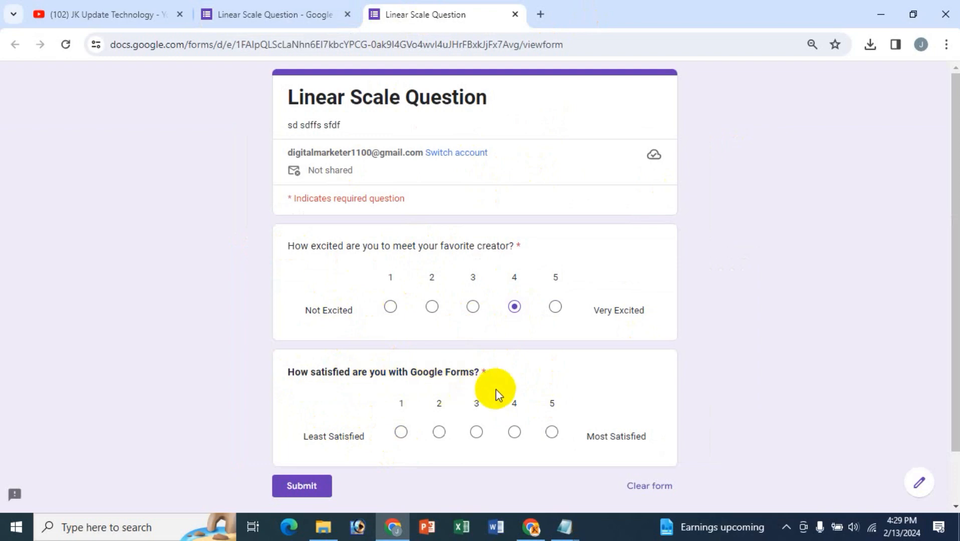
left_click(400, 432)
scroll(451, 411, "down", 2)
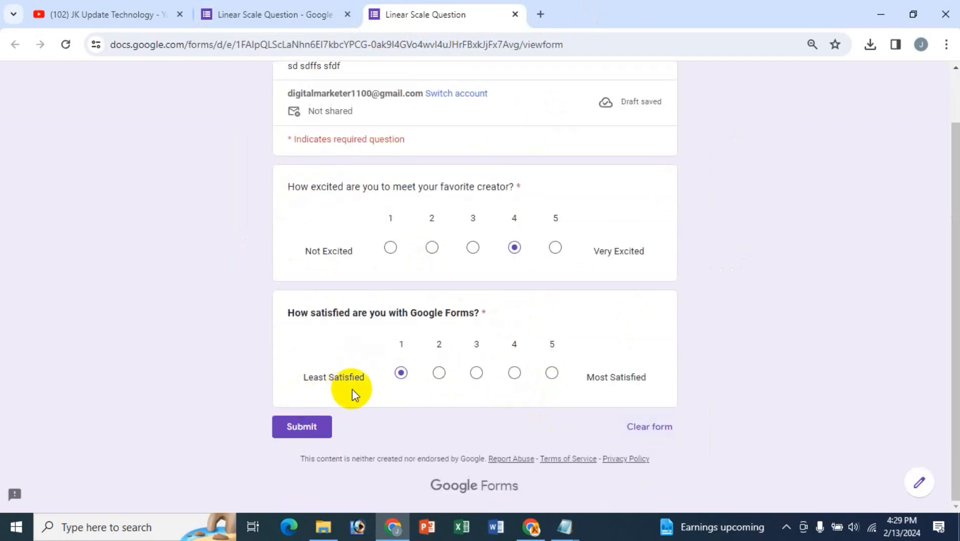
left_click(554, 379)
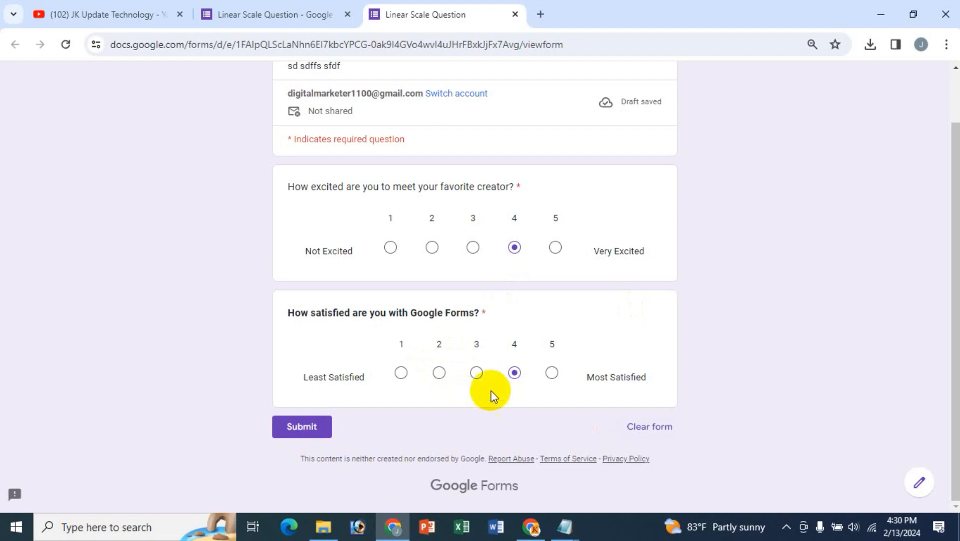
left_click(311, 430)
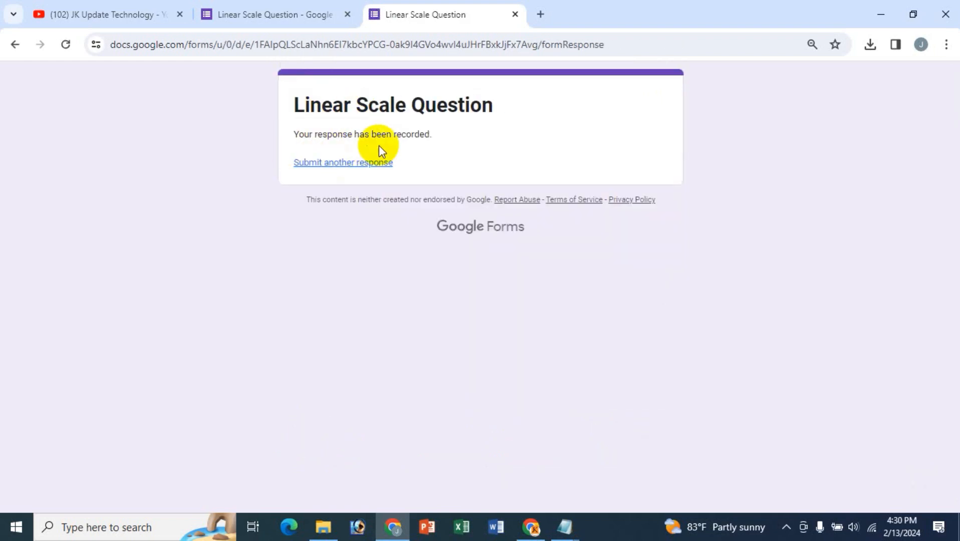
Return to the form editor and examine the response summary charts for both scale questions
left_click(328, 30)
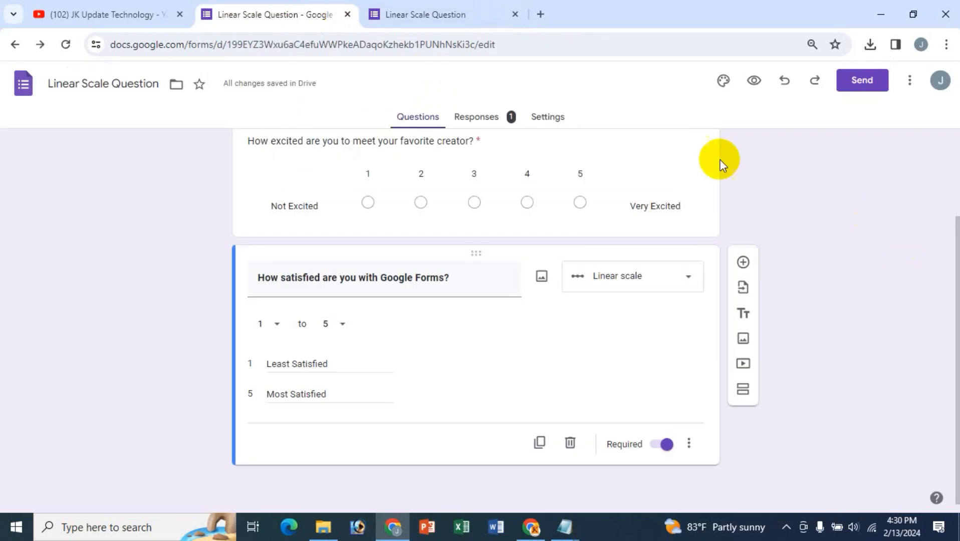
left_click(494, 123)
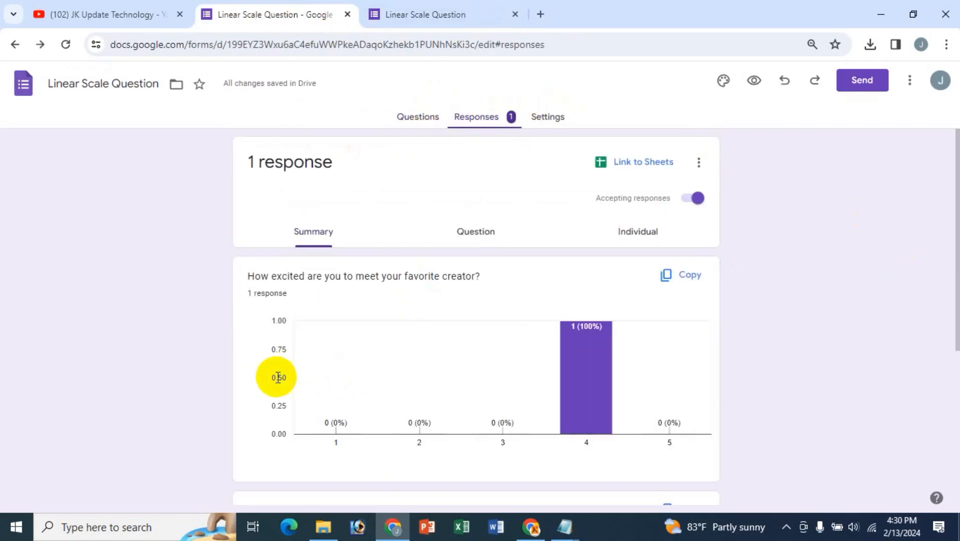
scroll(350, 430, "down", 5)
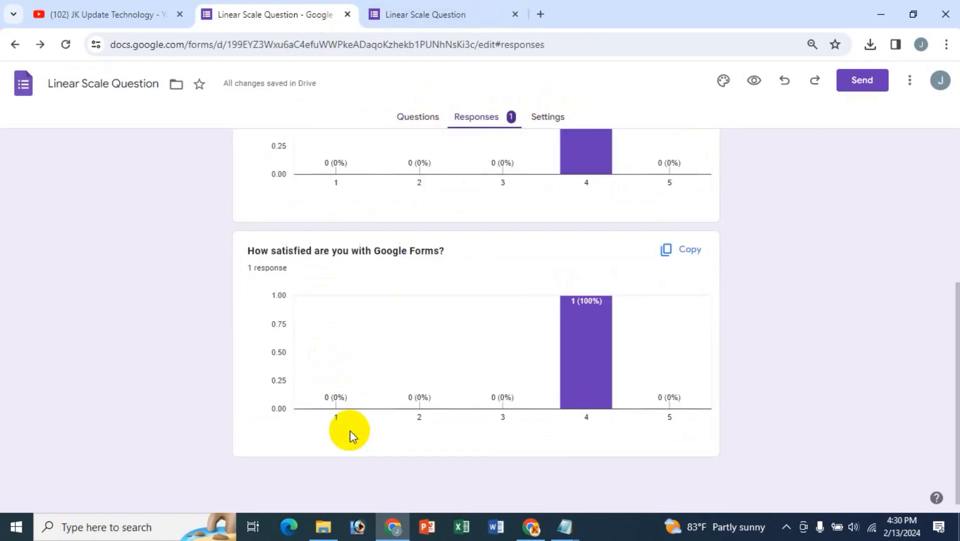
scroll(350, 431, "up", 5)
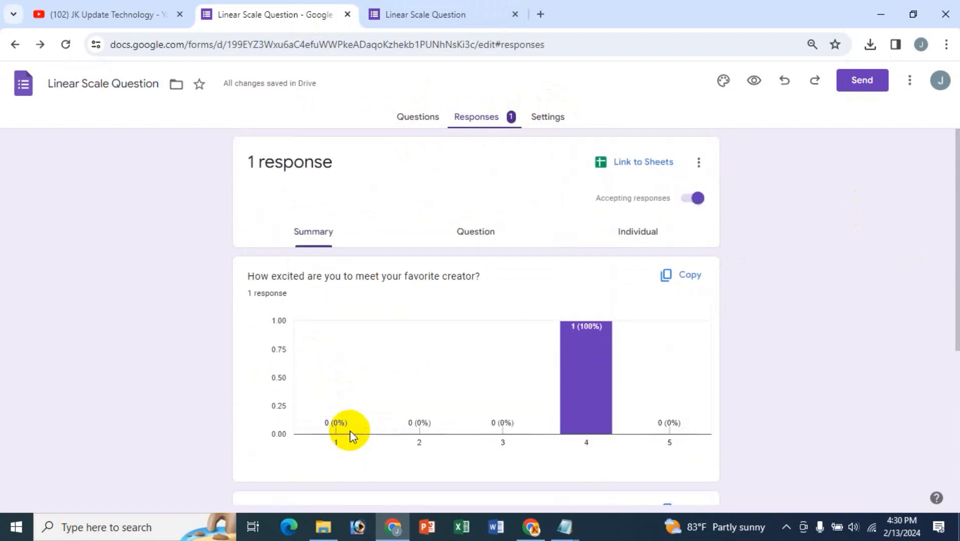
Examine the responses by question, including the Google Forms satisfaction question, and the individual submission
left_click(476, 233)
left_click(339, 274)
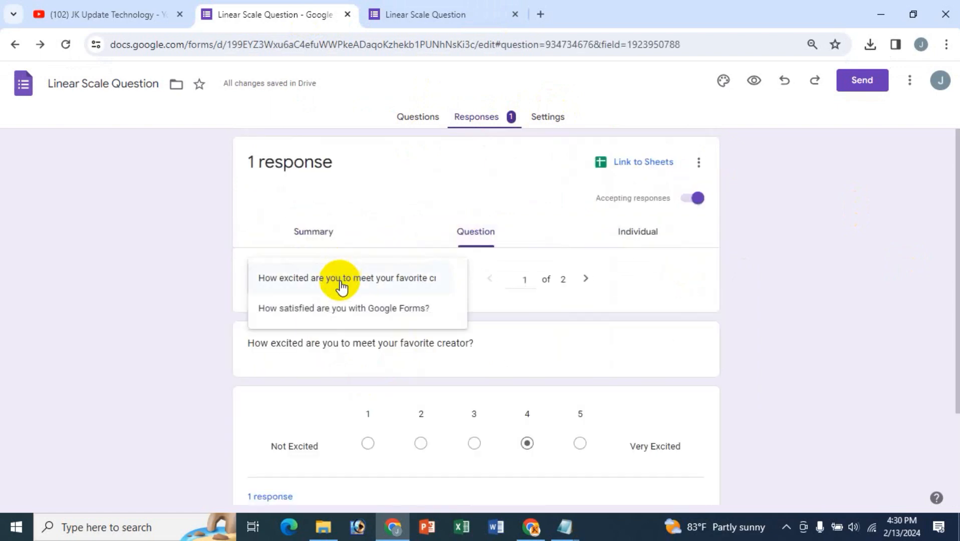
left_click(331, 309)
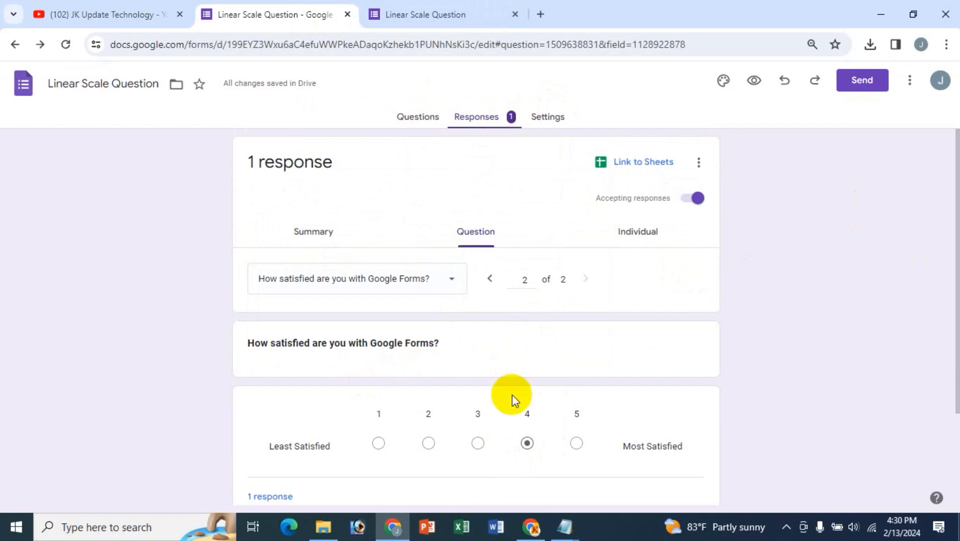
left_click(642, 233)
scroll(489, 426, "down", 4)
scroll(491, 425, "up", 2)
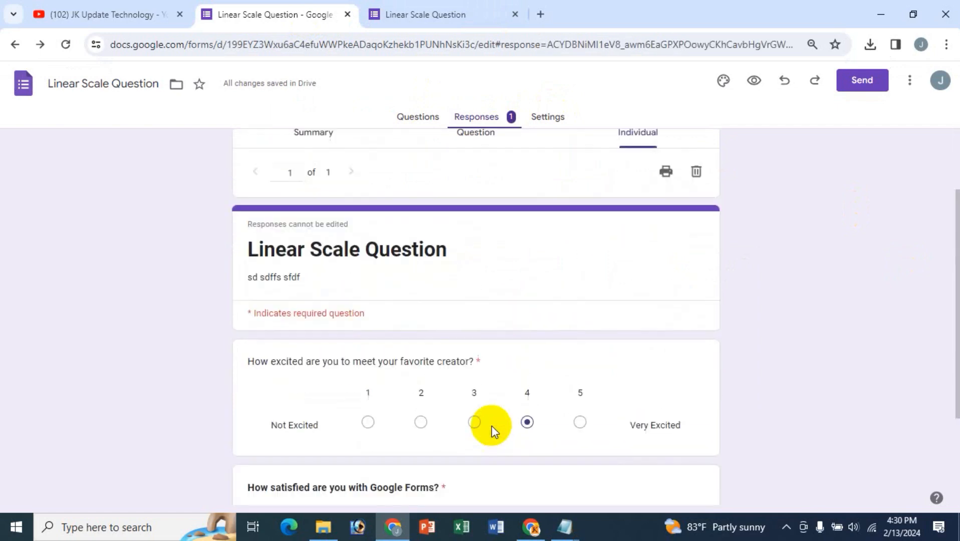
scroll(491, 426, "up", 2)
Link the responses to a new "Linear Scale Question (Responses)" spreadsheet, check the recorded answers there, and close it
left_click(625, 167)
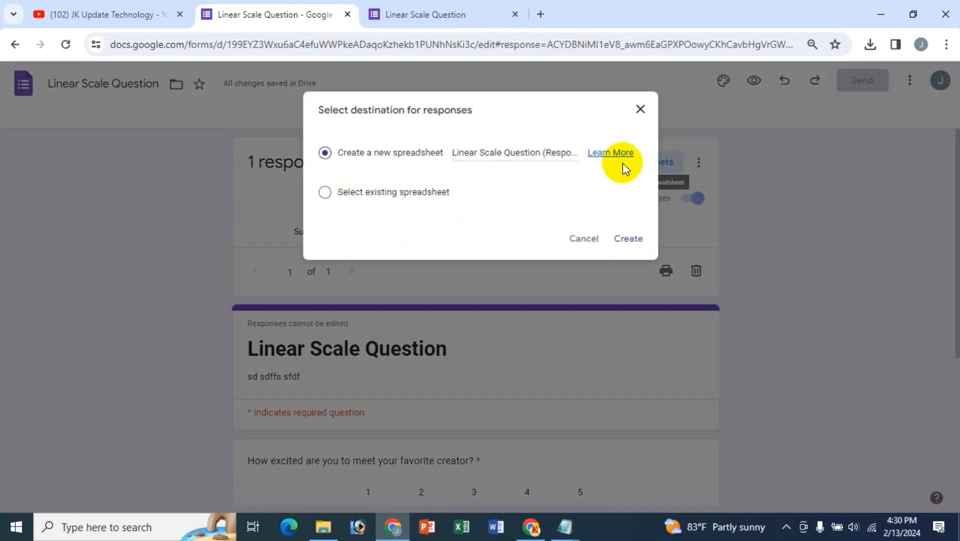
left_click(633, 242)
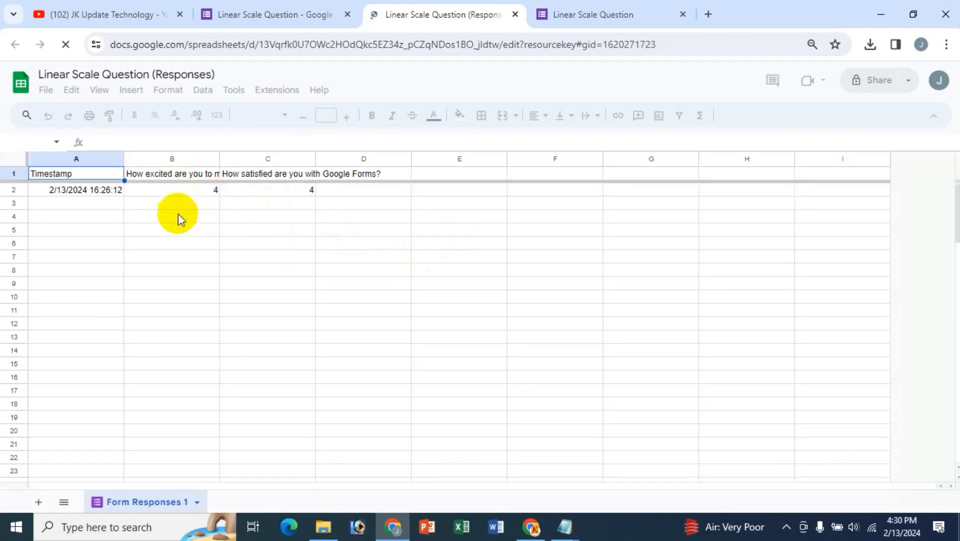
scroll(214, 275, "down", 2)
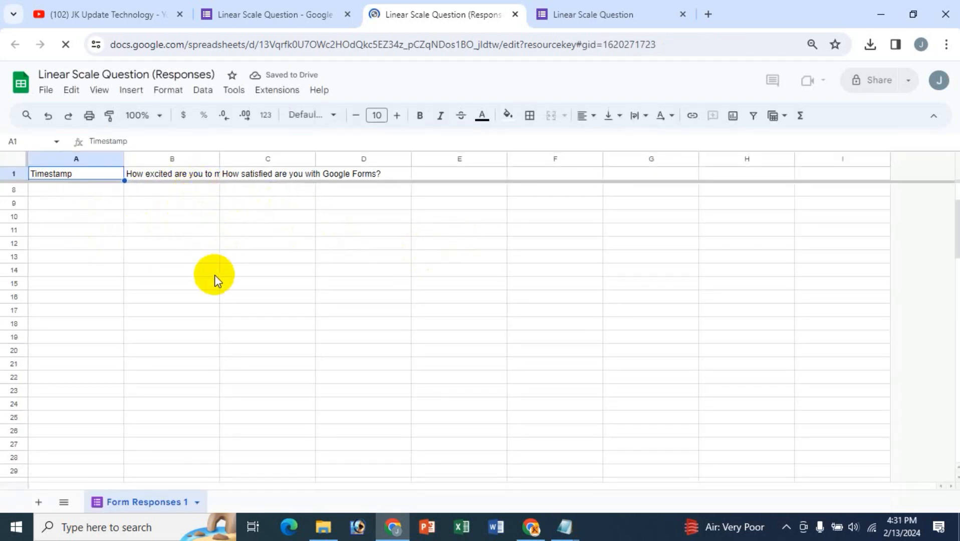
scroll(215, 274, "up", 2)
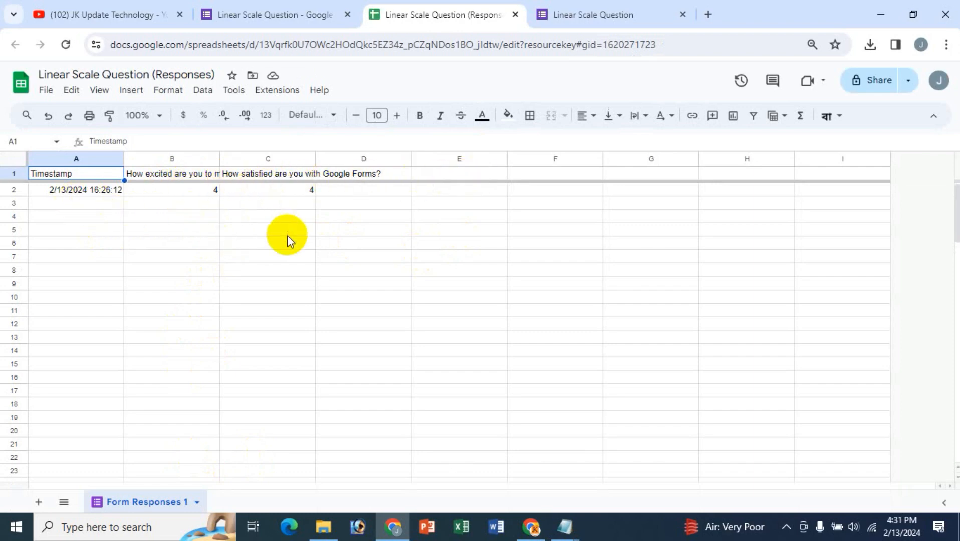
left_click(299, 194)
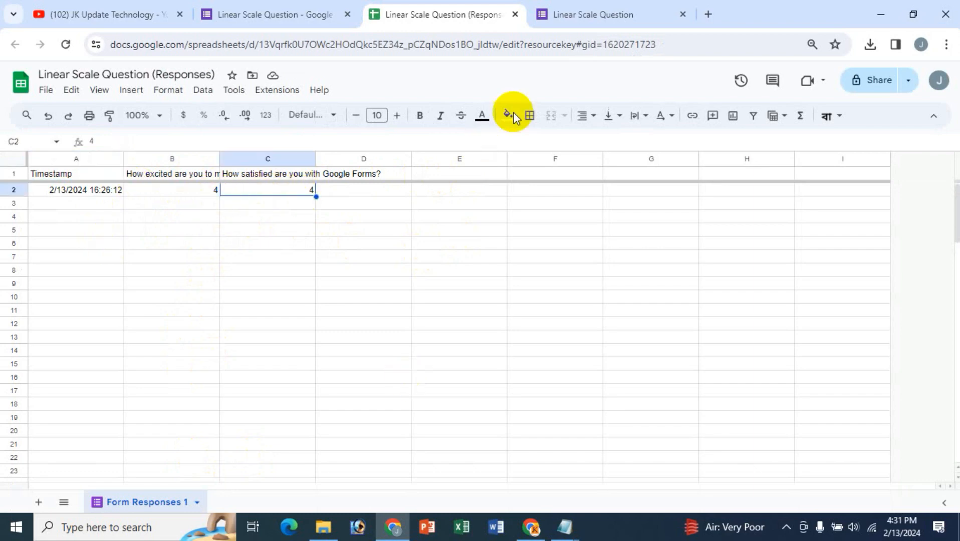
left_click(515, 14)
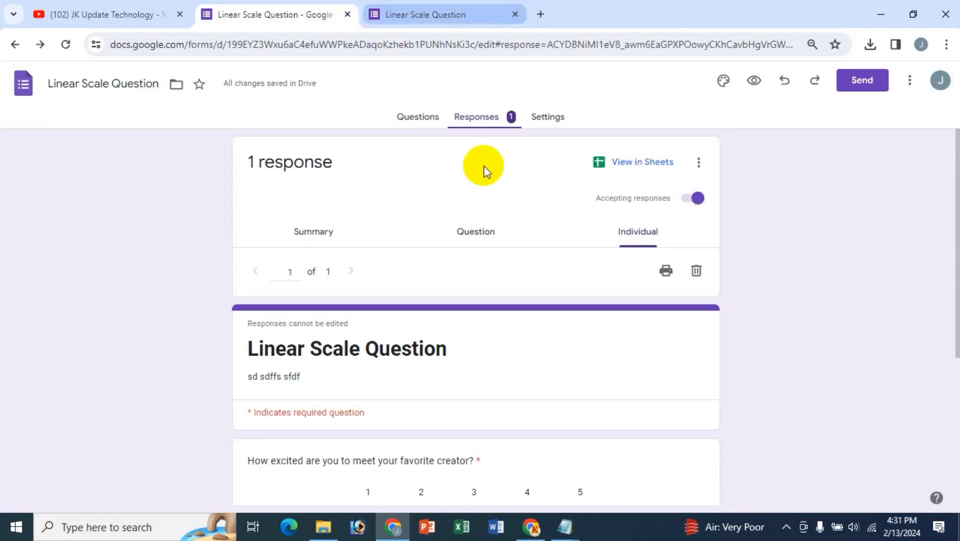
Show the additional options for managing responses, dismiss them, and return to the form's questions
left_click(699, 163)
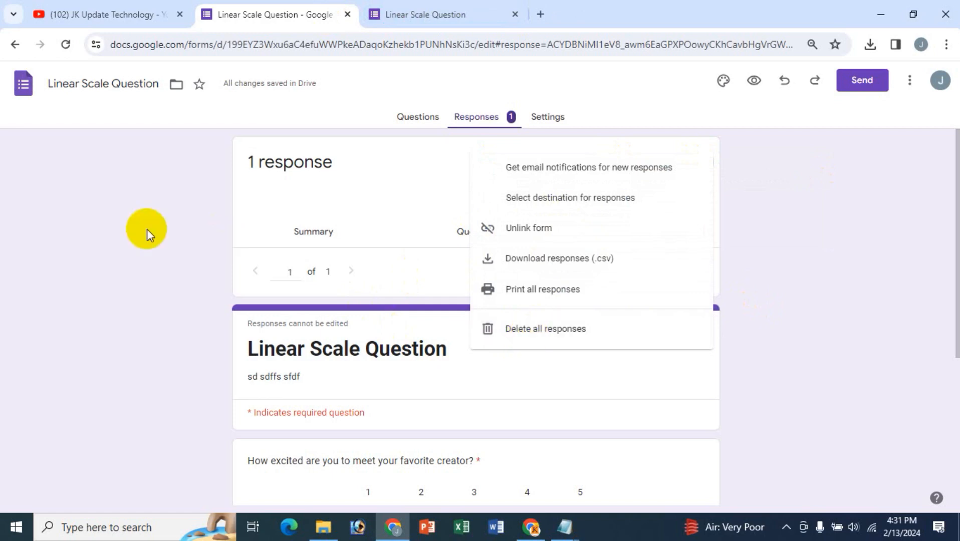
left_click(149, 232)
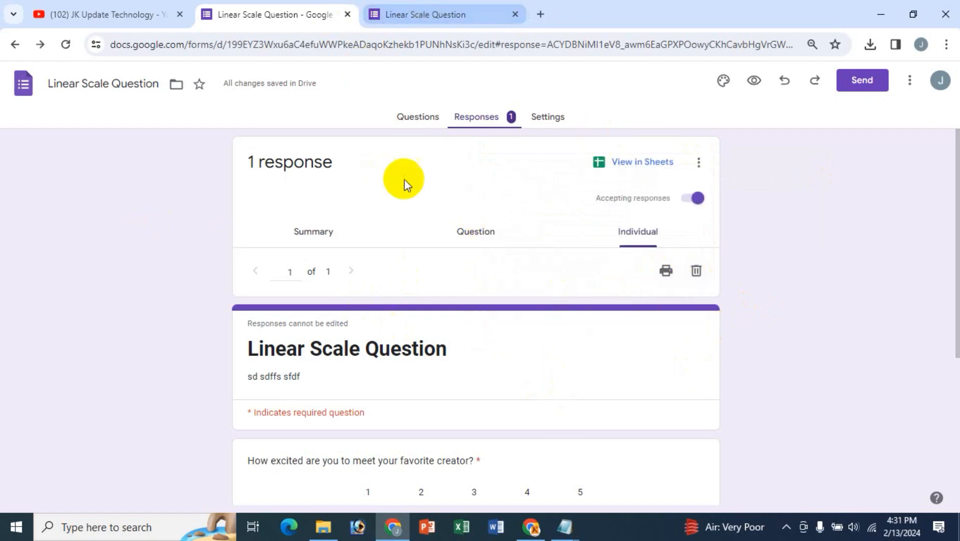
left_click(416, 123)
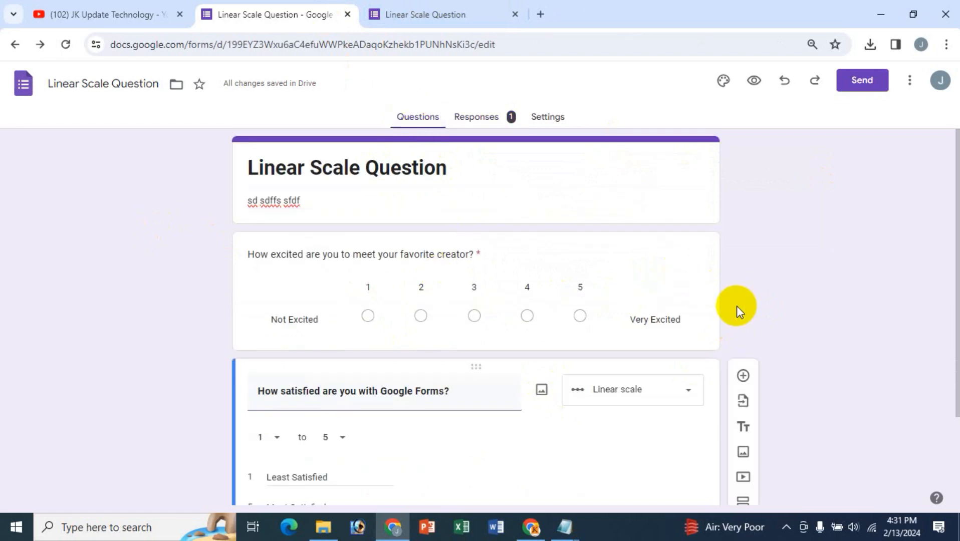
Review both linear scale questions in the editor, and switch to the JK Update Technology YouTube channel page
scroll(738, 311, "down", 2)
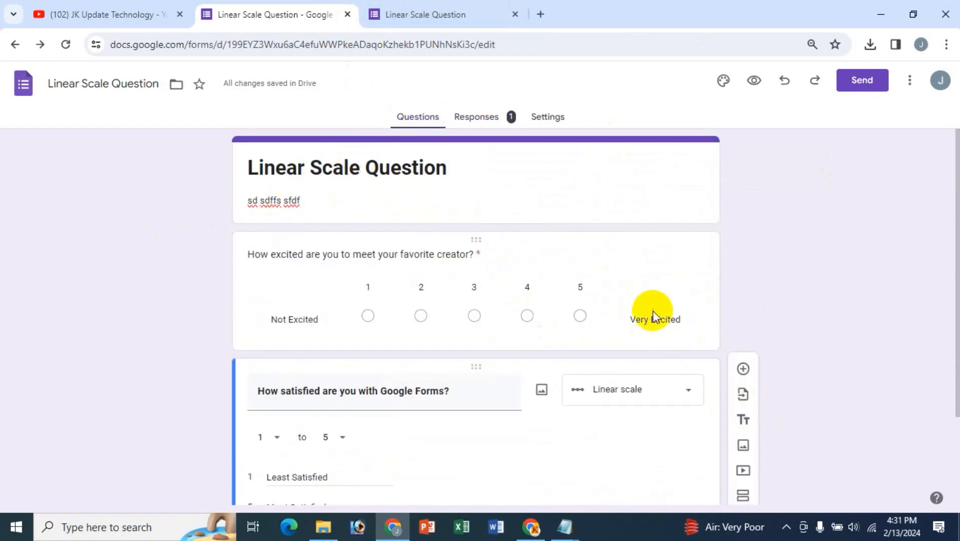
scroll(665, 410, "down", 2)
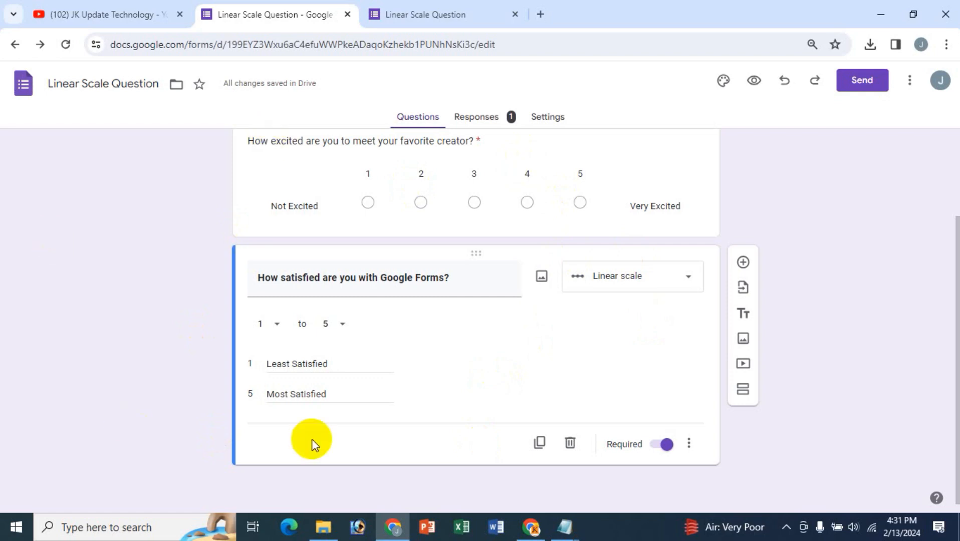
scroll(274, 370, "up", 2)
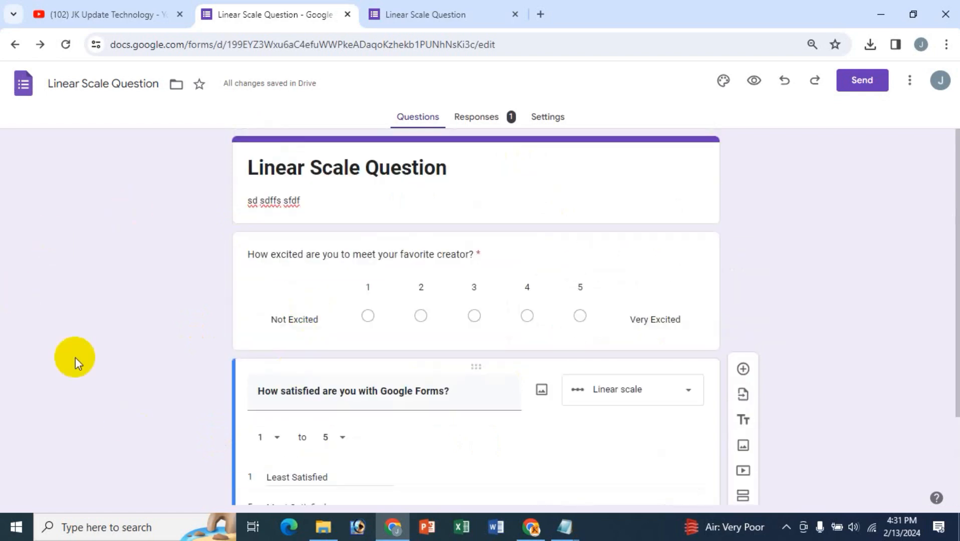
left_click(121, 15)
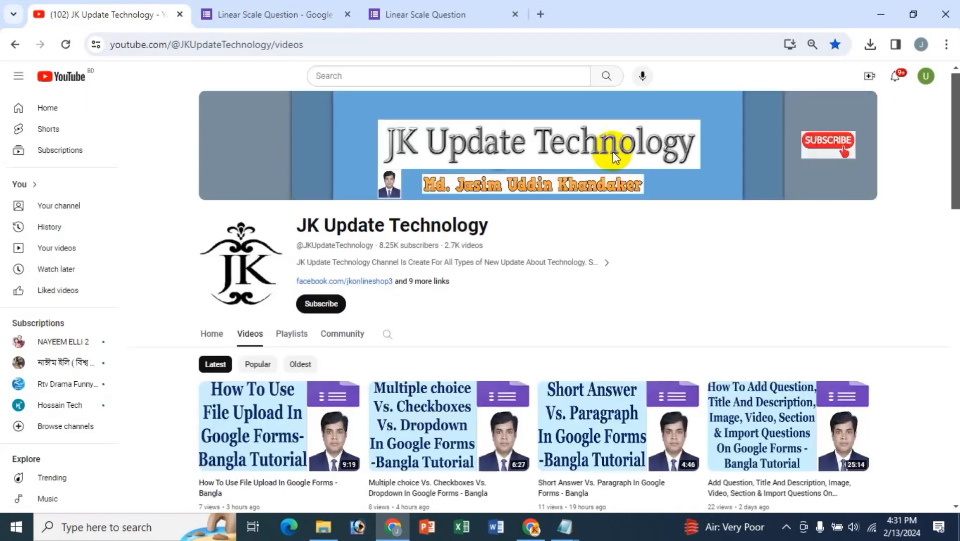